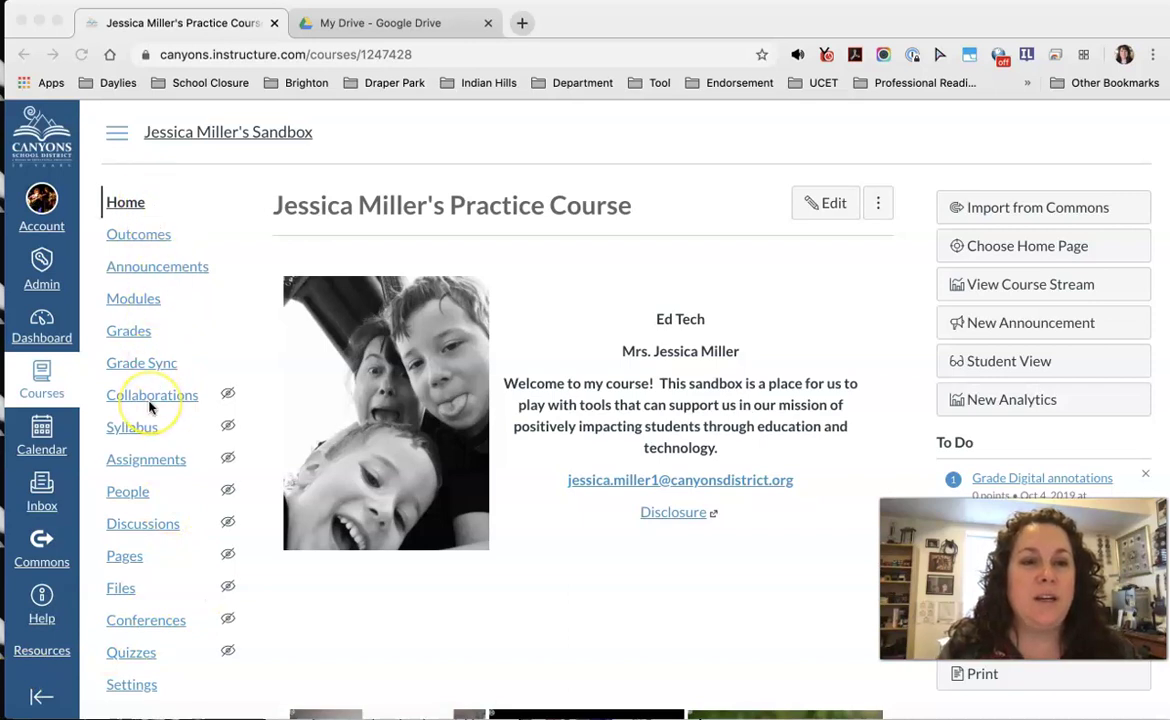
# Step: Choose Send To from the Public Service Announcement Video assignment's menu on the Assignments page
pyautogui.scroll(-2, 150, 400)
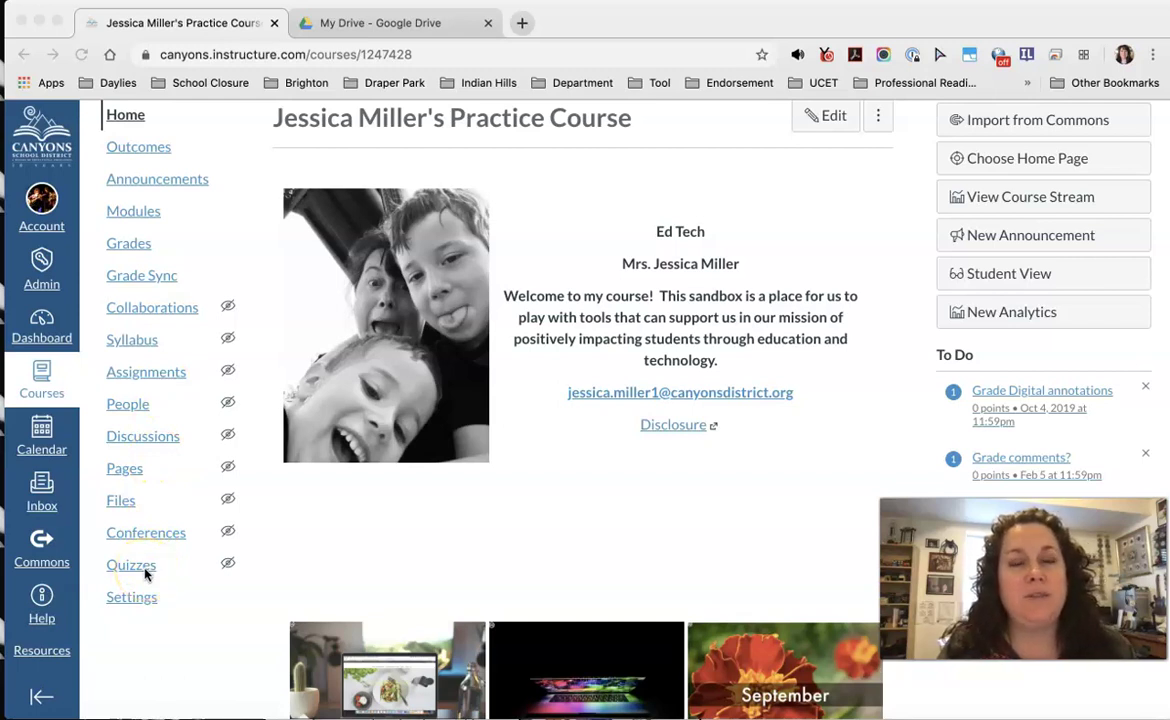
pyautogui.click(148, 376)
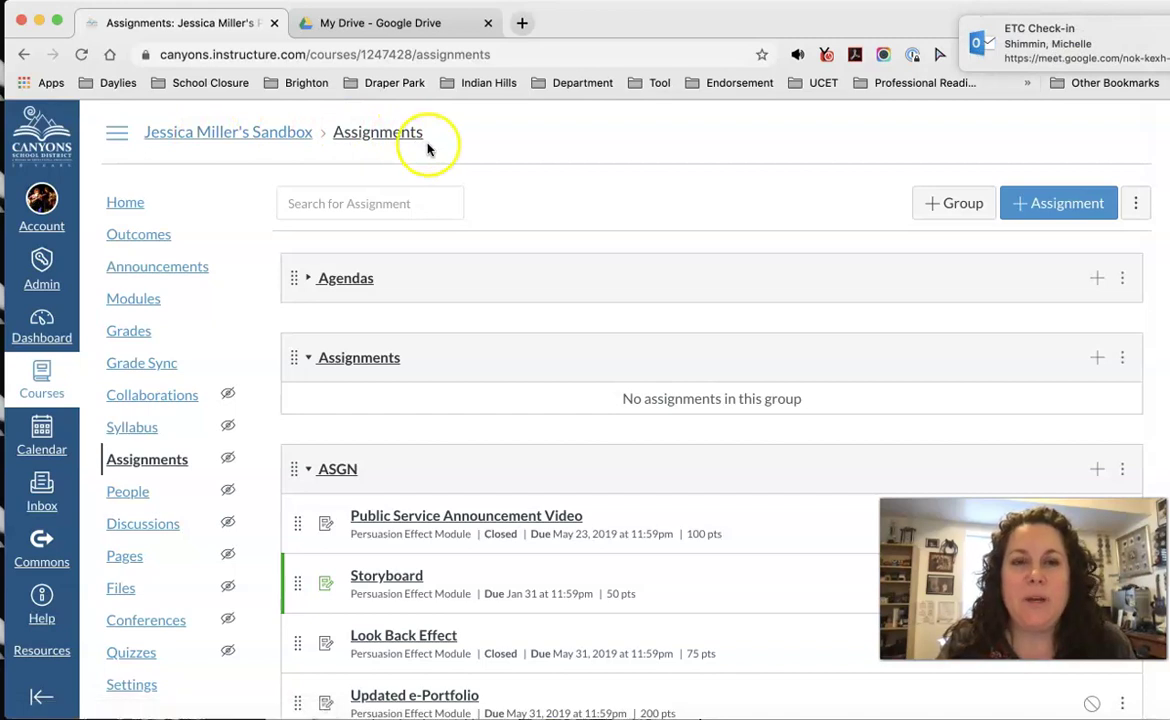
pyautogui.scroll(-5, 503, 212)
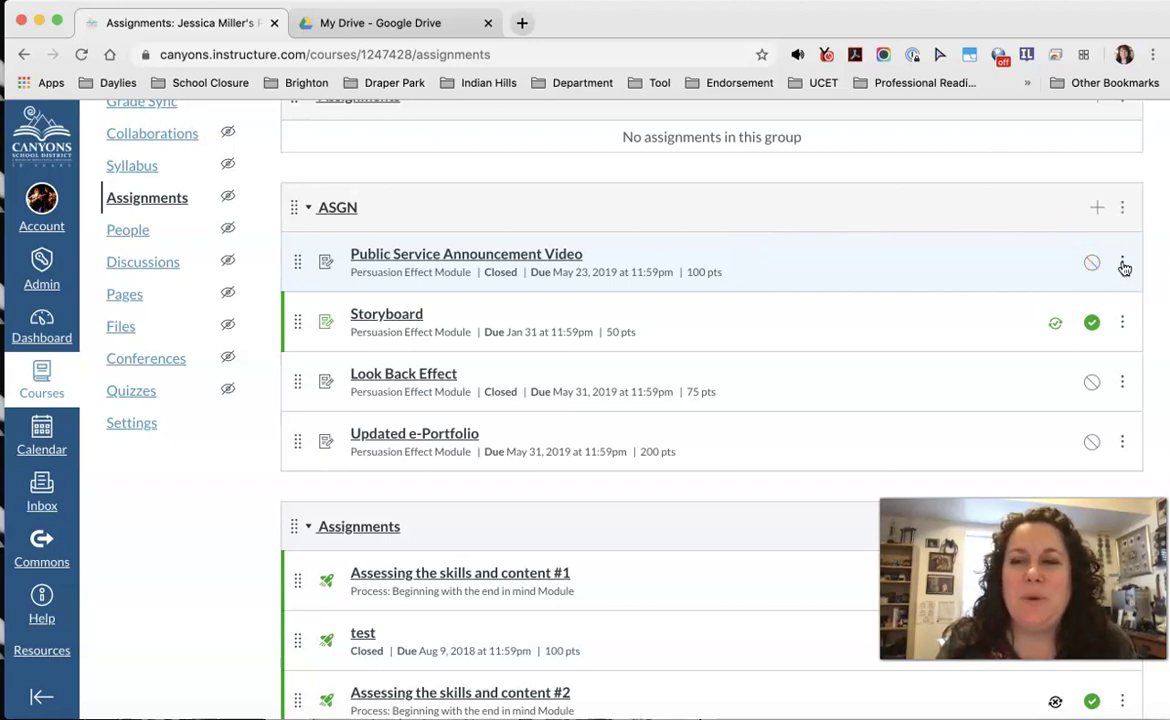
pyautogui.click(1123, 265)
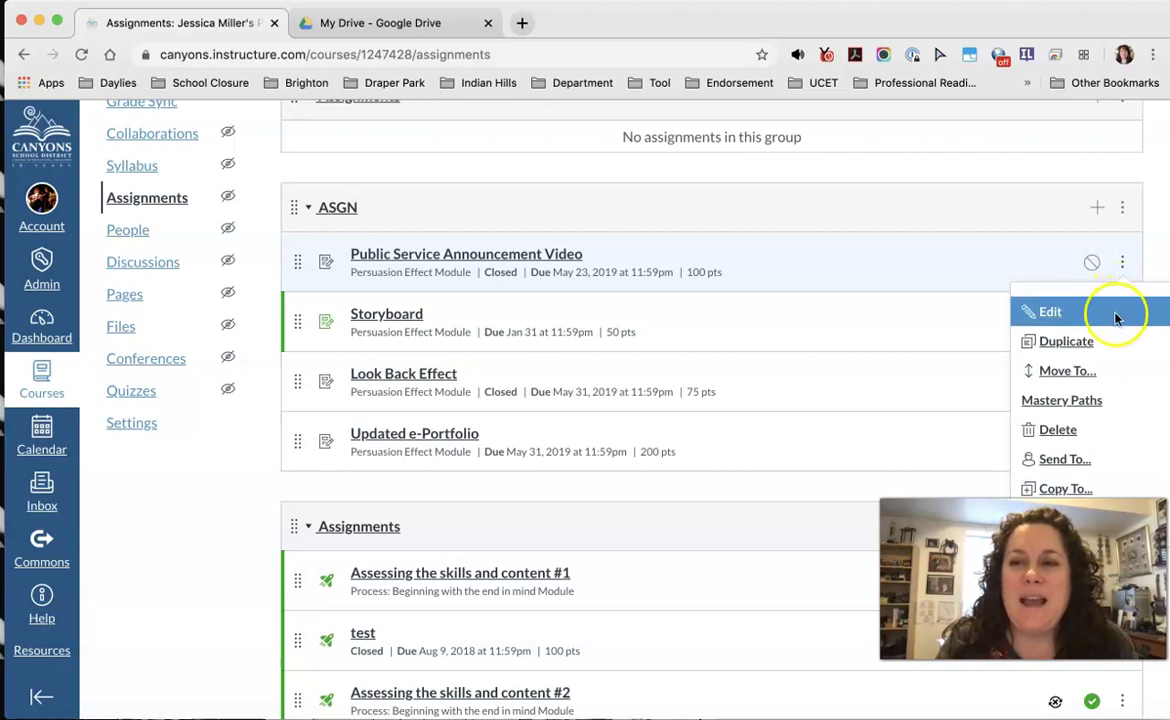
pyautogui.scroll(-3, 1117, 318)
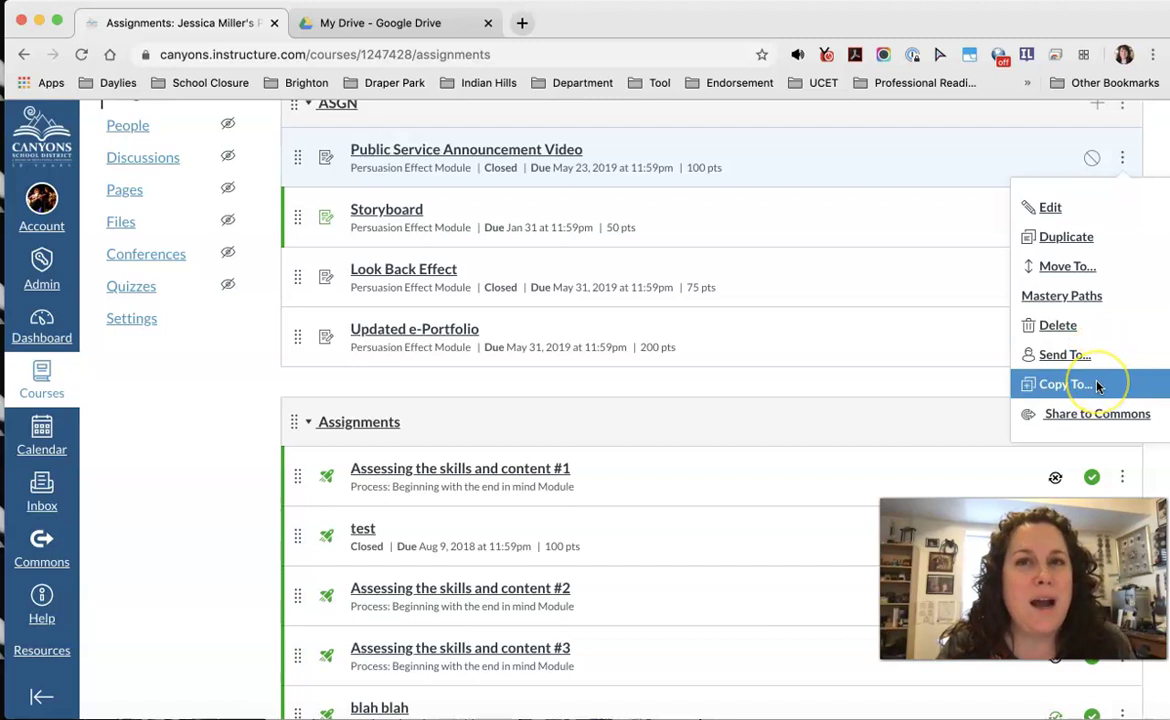
pyautogui.click(1068, 385)
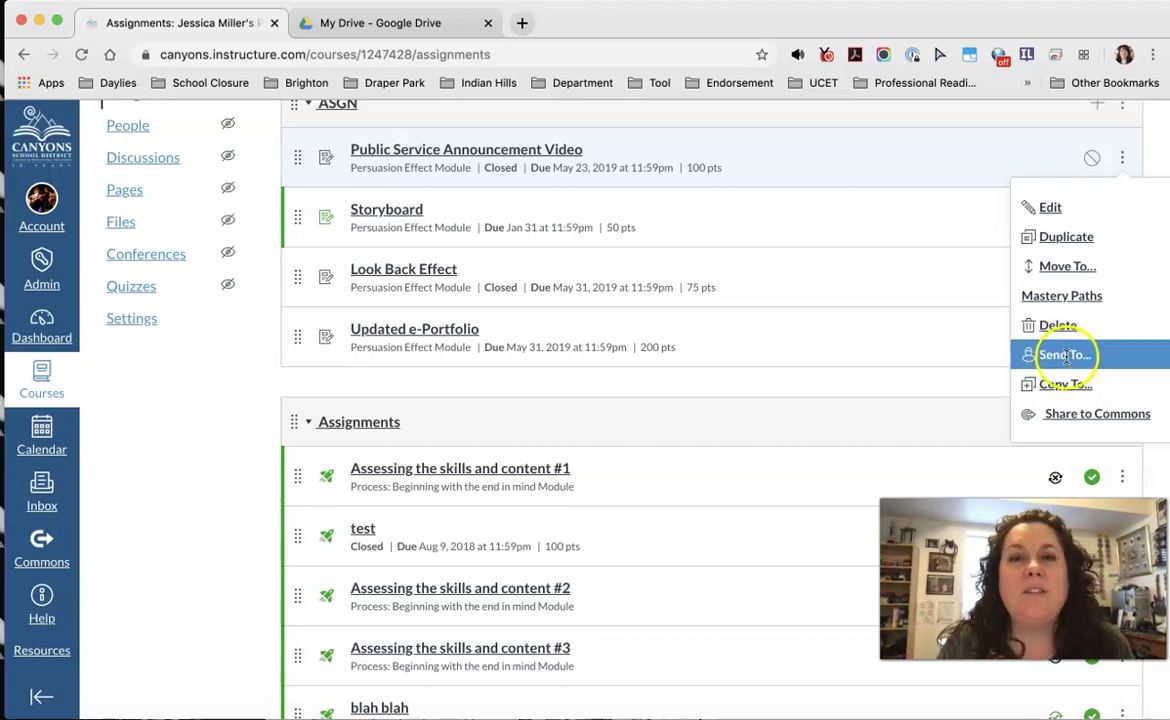
# Step: Add a teacher colleague as the assignment's recipient, then cancel the send without sending
pyautogui.click(1103, 358)
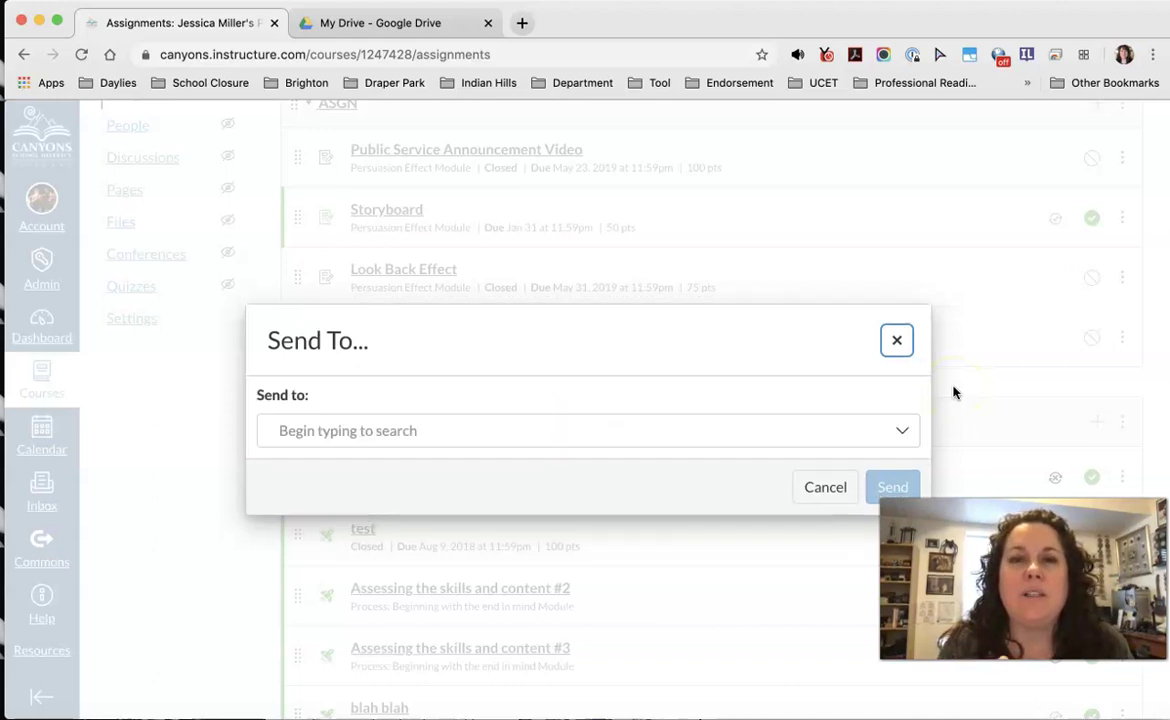
pyautogui.click(652, 431)
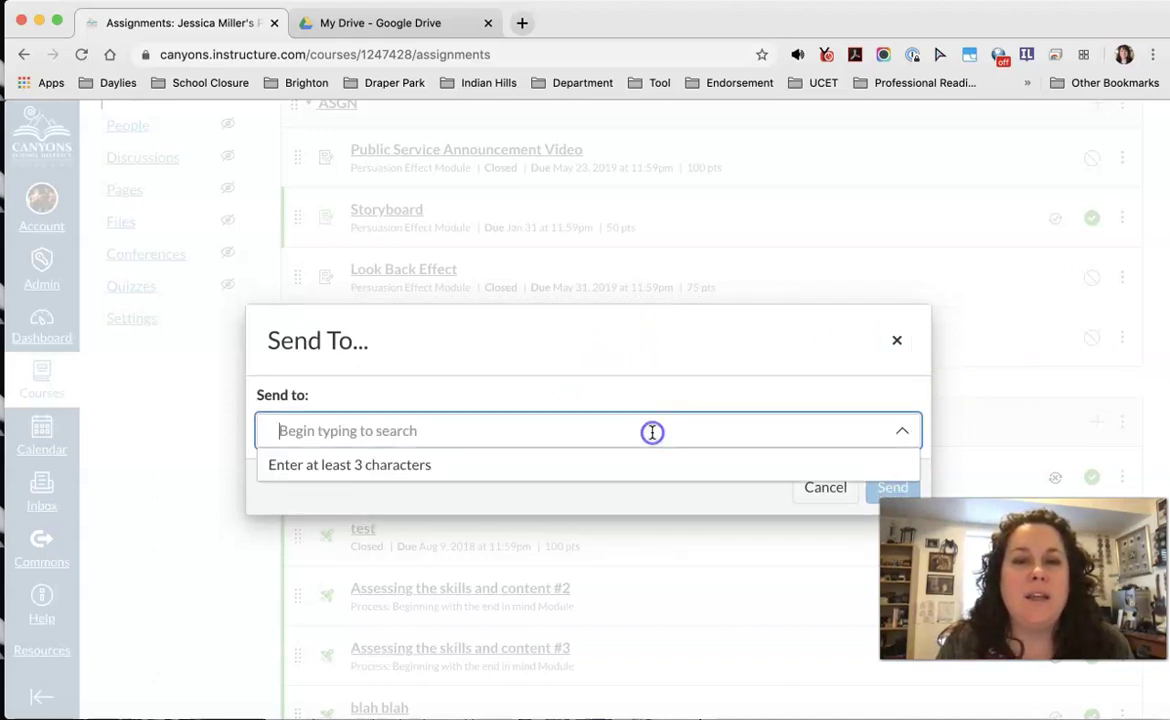
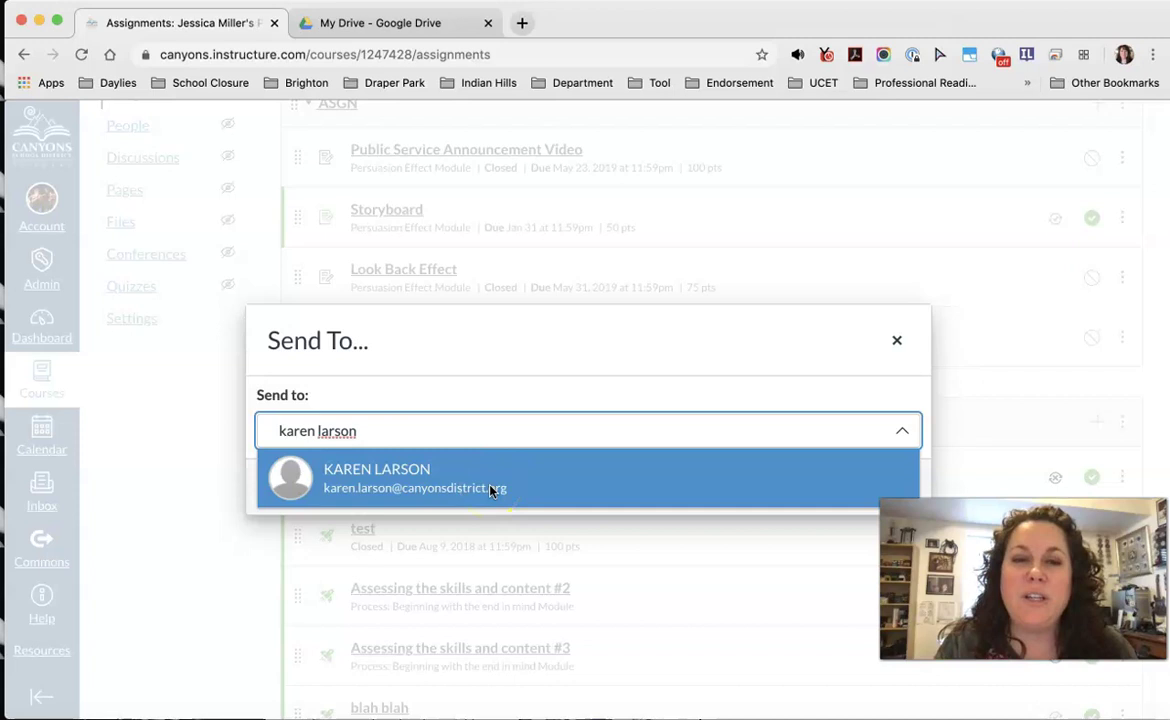
pyautogui.click(491, 488)
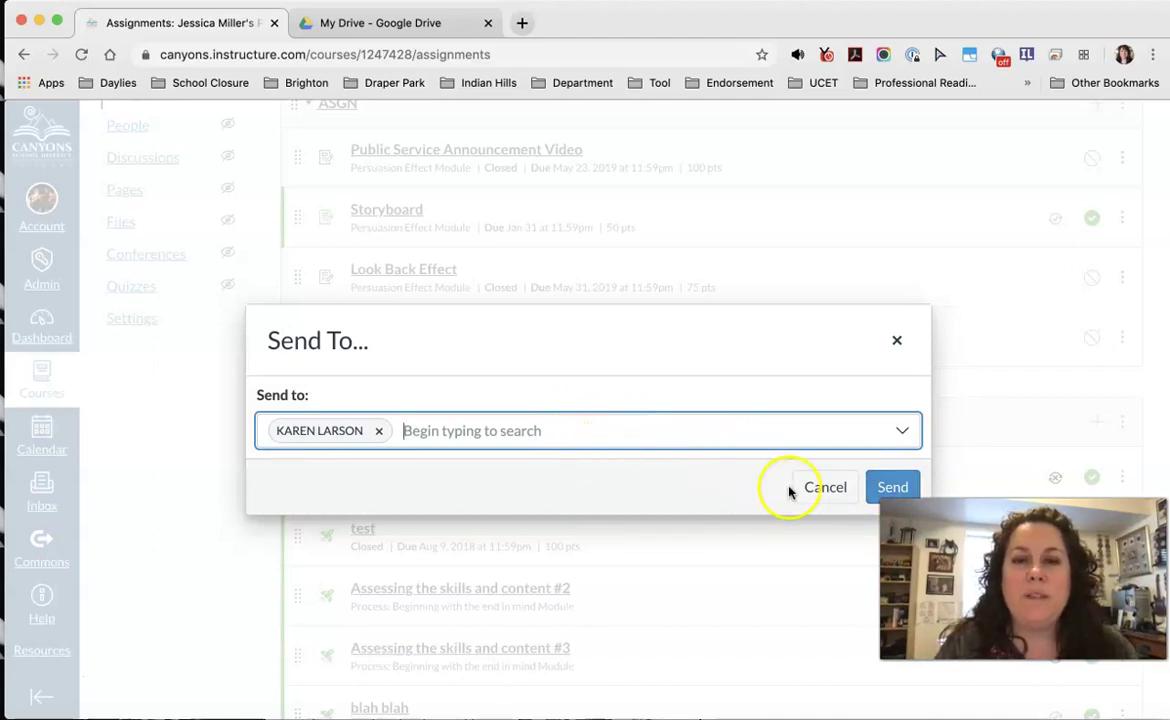
pyautogui.click(823, 490)
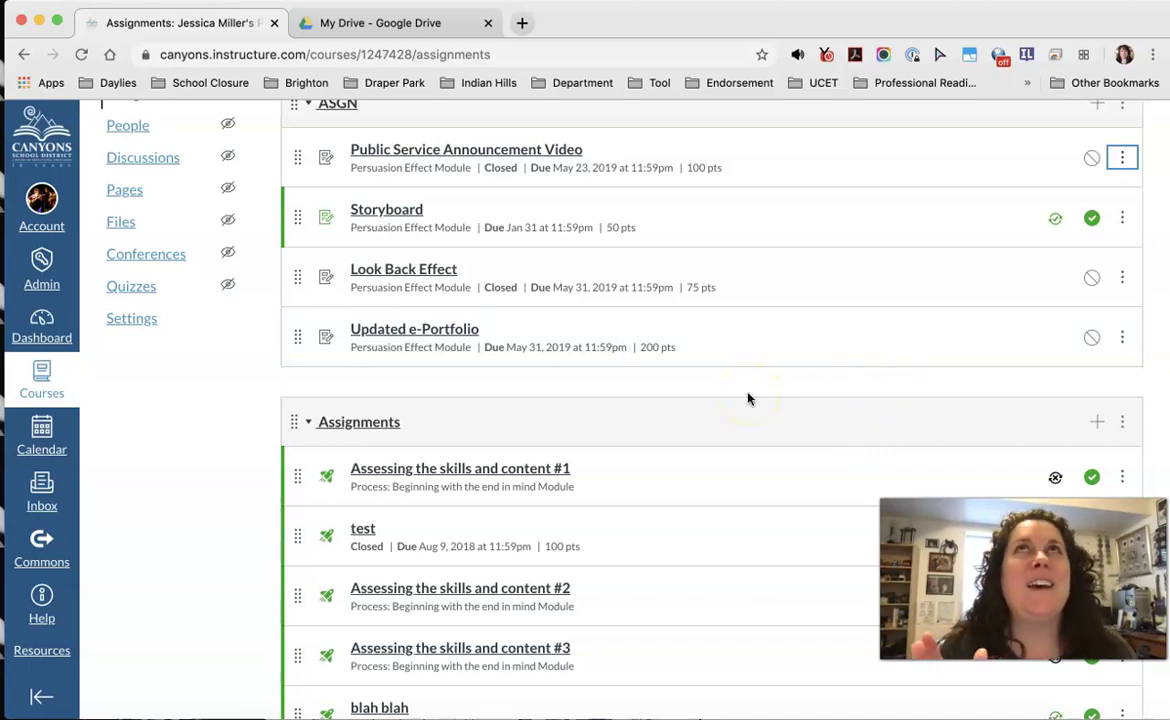
# Step: Go to Import Course Content from the course Settings and show the Content Type choices
pyautogui.scroll(3, 226, 472)
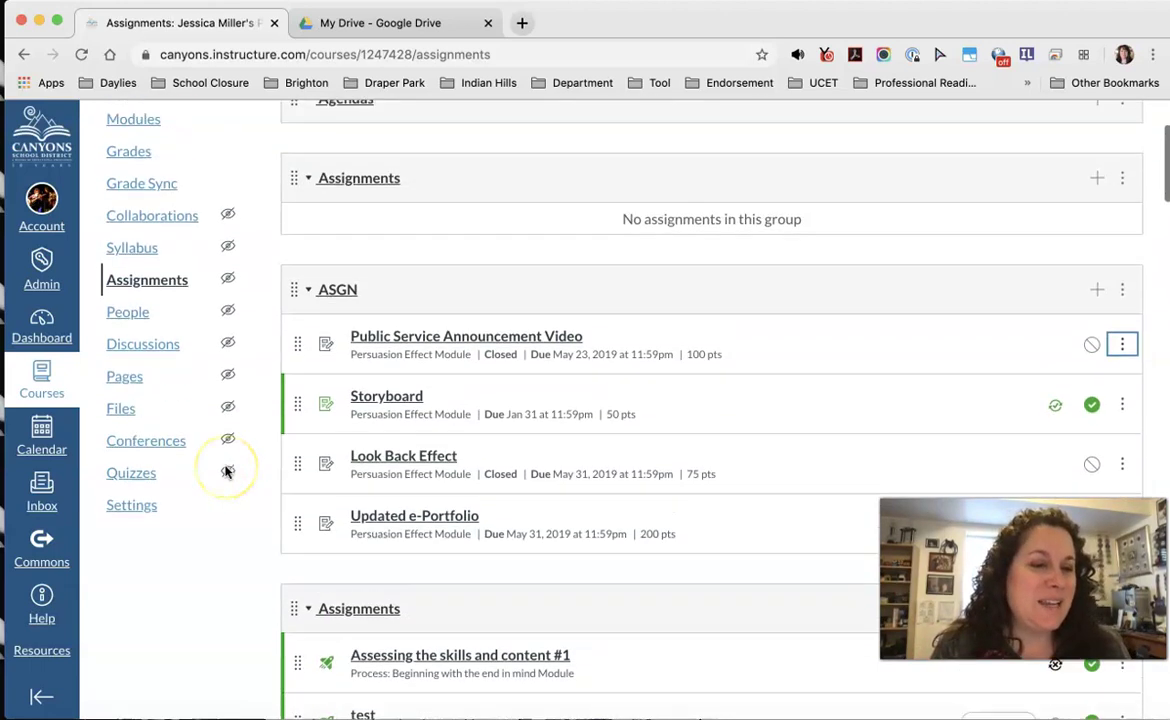
pyautogui.scroll(3, 226, 472)
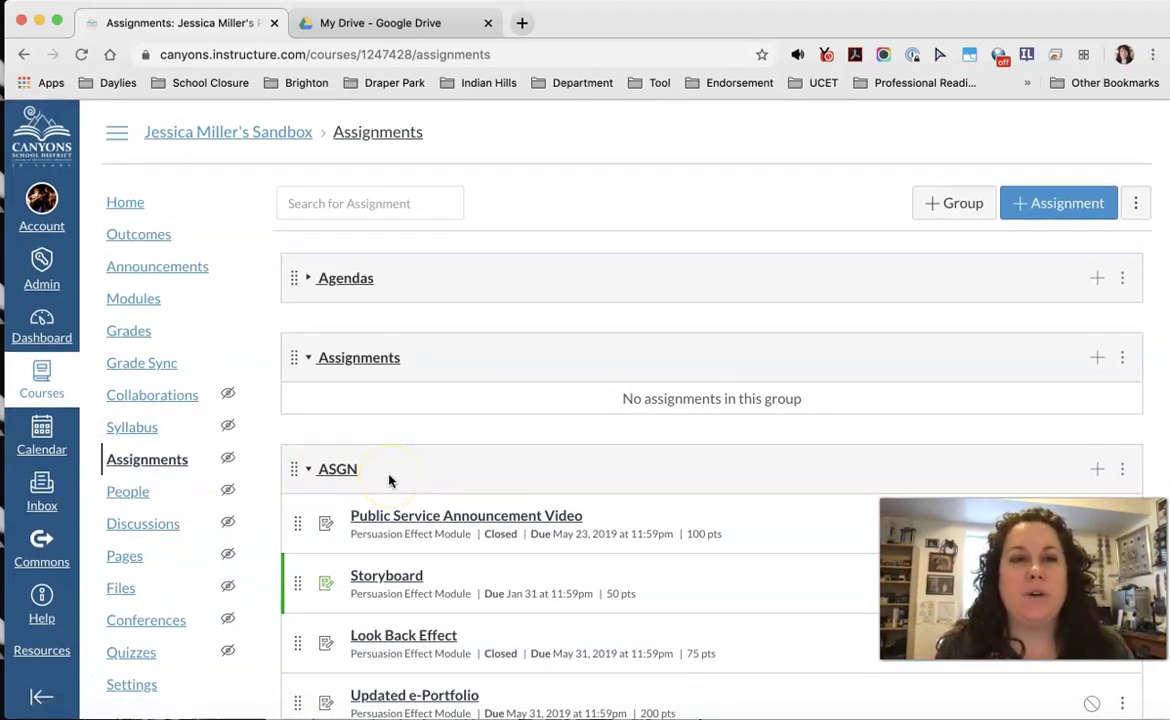
pyautogui.scroll(-3, 157, 280)
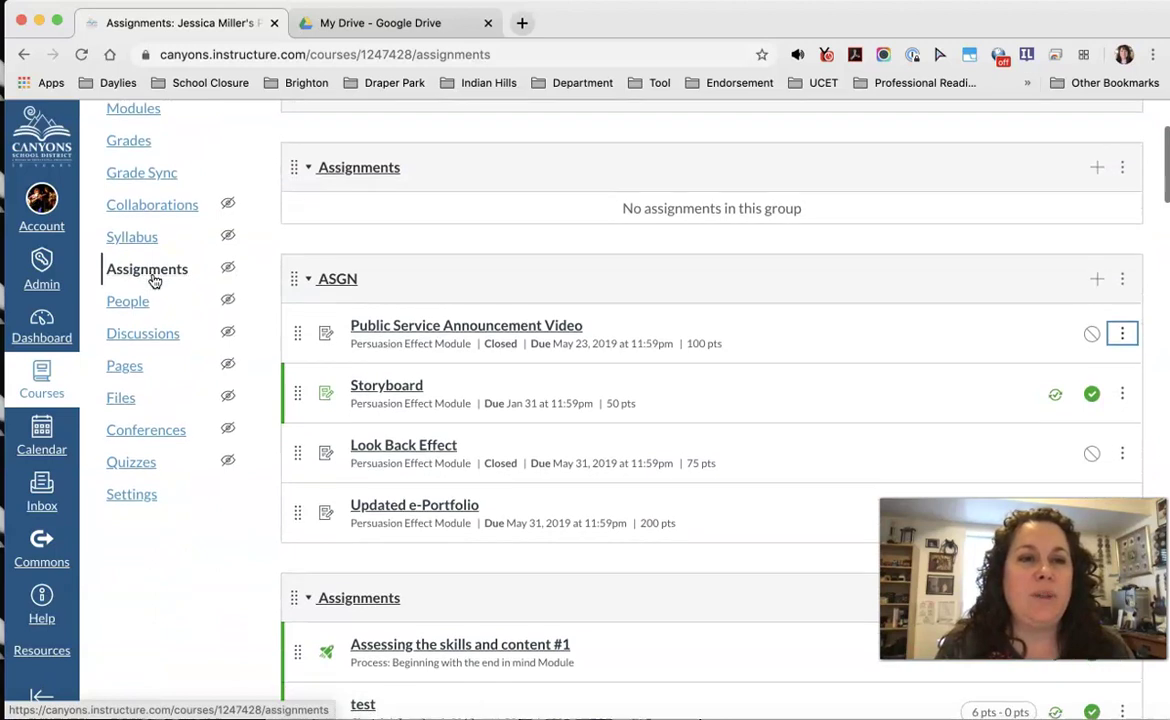
pyautogui.click(130, 495)
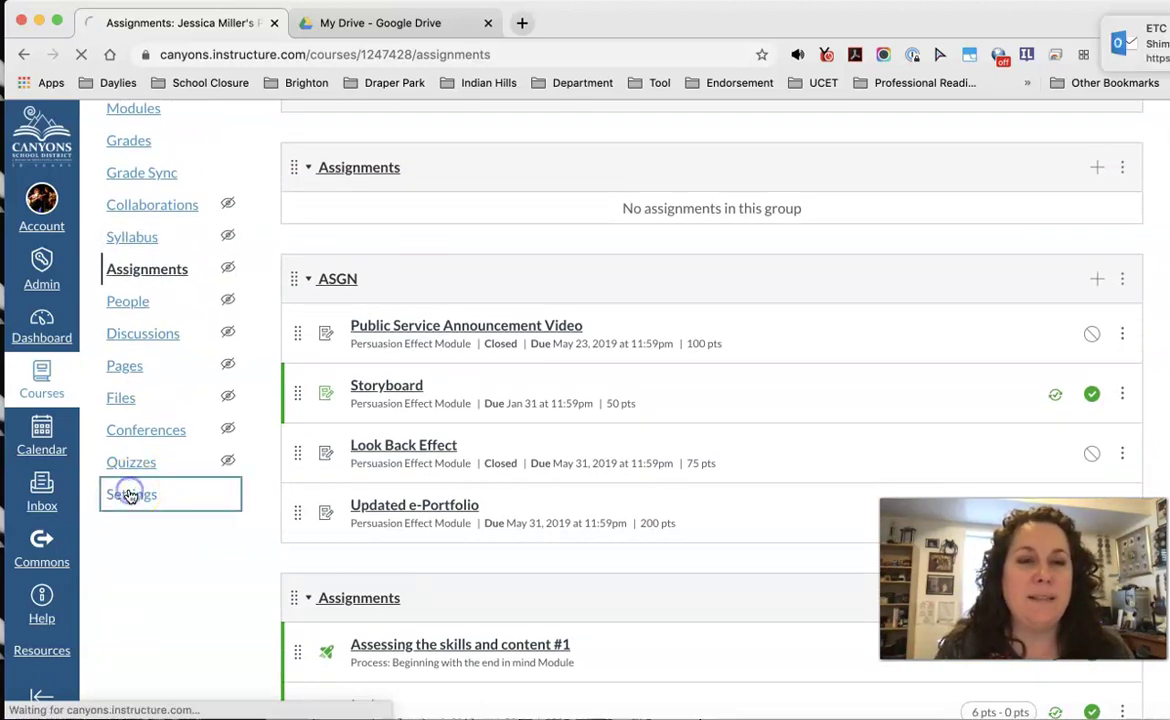
pyautogui.scroll(-3, 1060, 247)
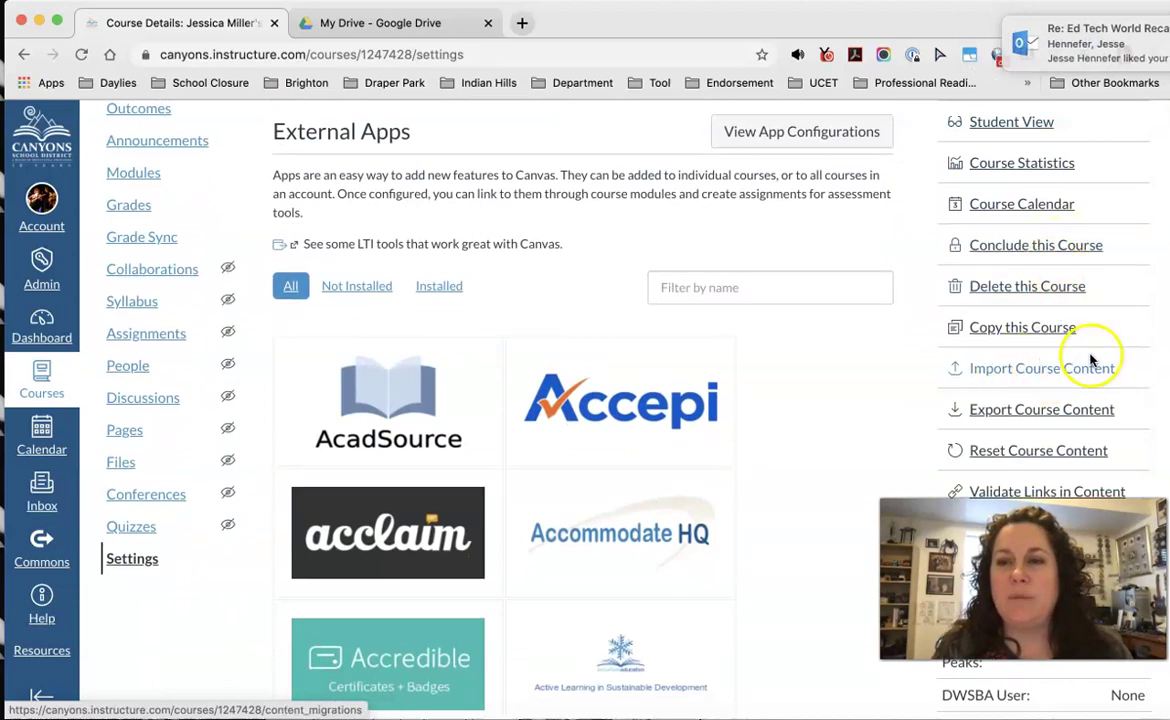
pyautogui.click(1036, 372)
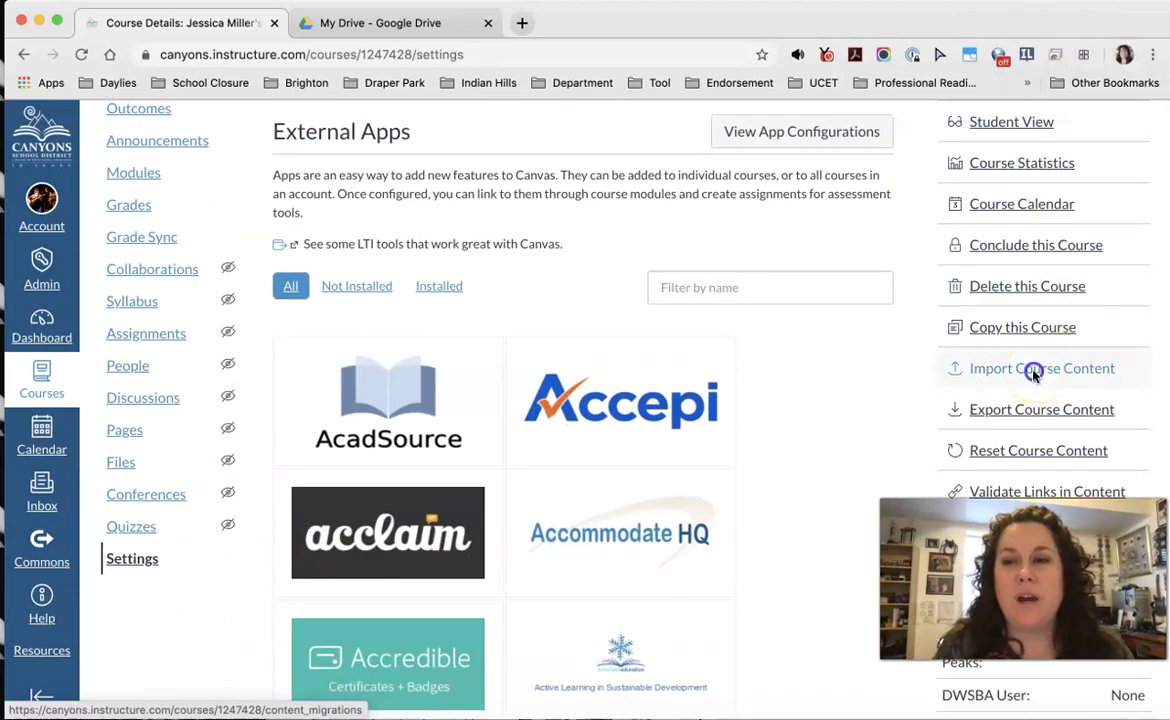
pyautogui.click(658, 250)
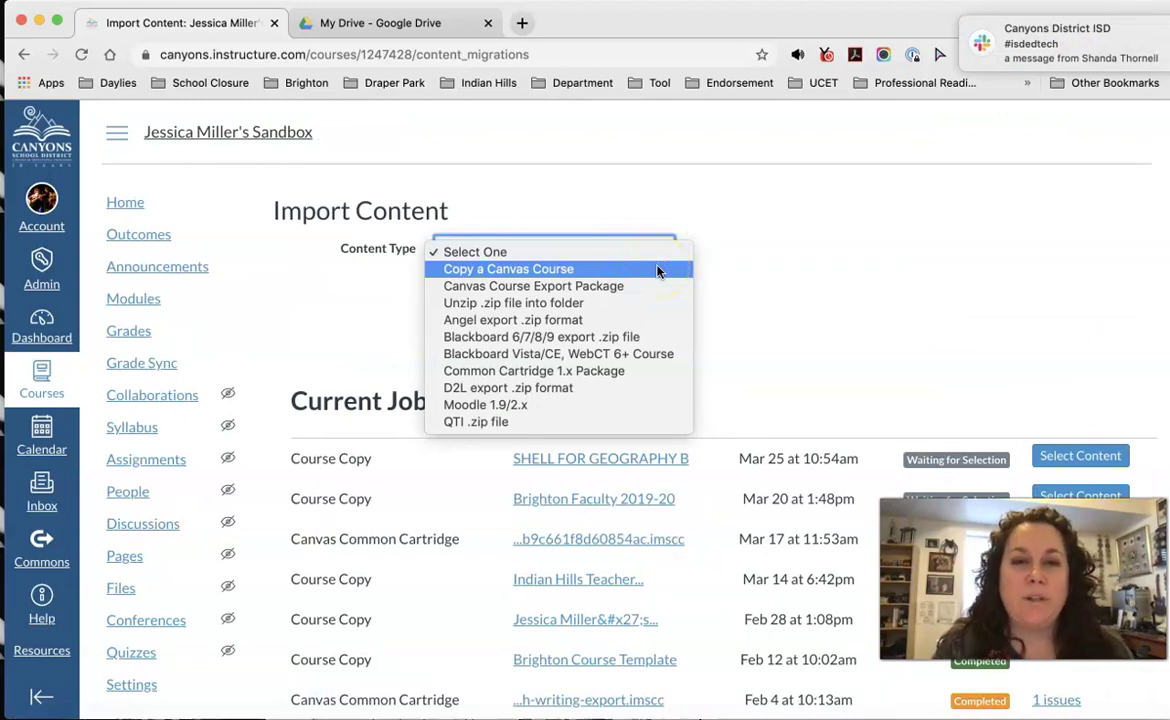
# Step: Set a Copy a Canvas Course import from Brighton ELA Teachers with specific content, and start it
pyautogui.click(657, 270)
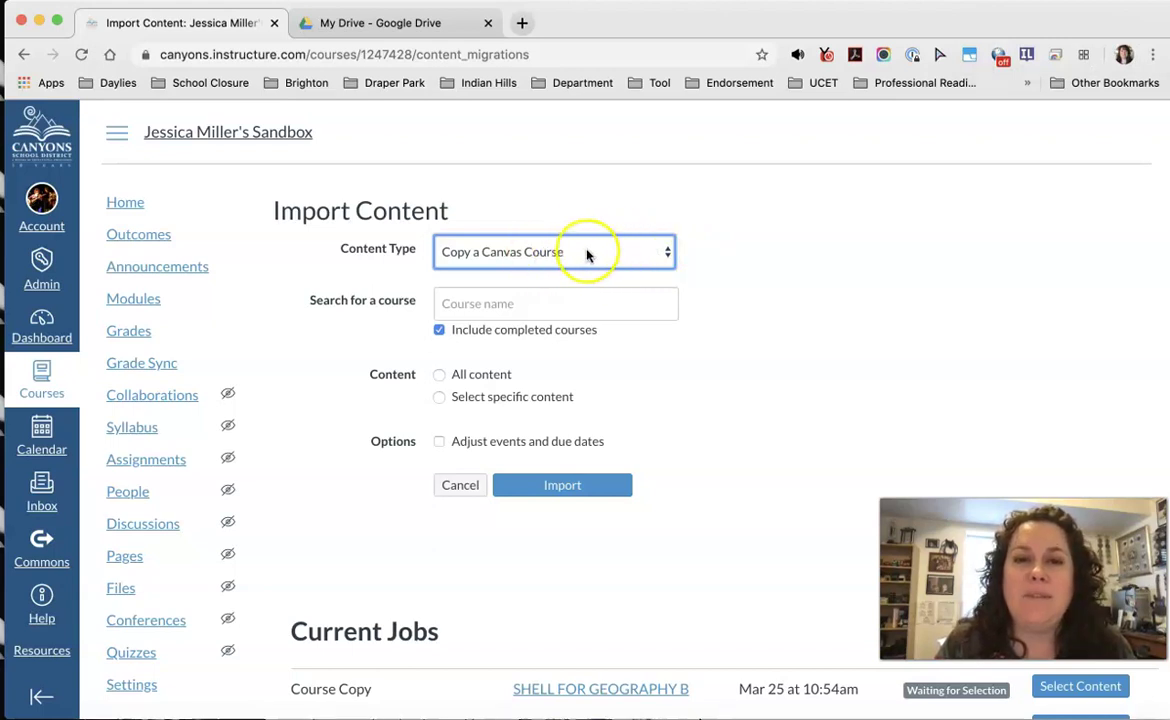
pyautogui.click(580, 308)
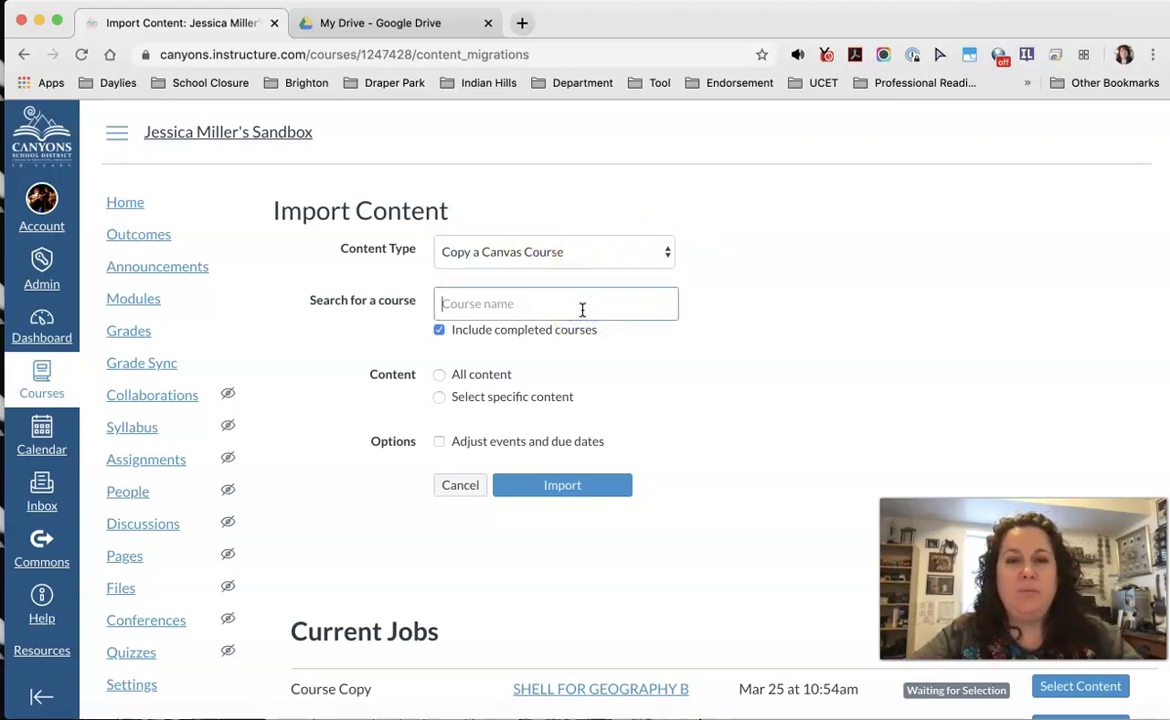
pyautogui.write('brighton')
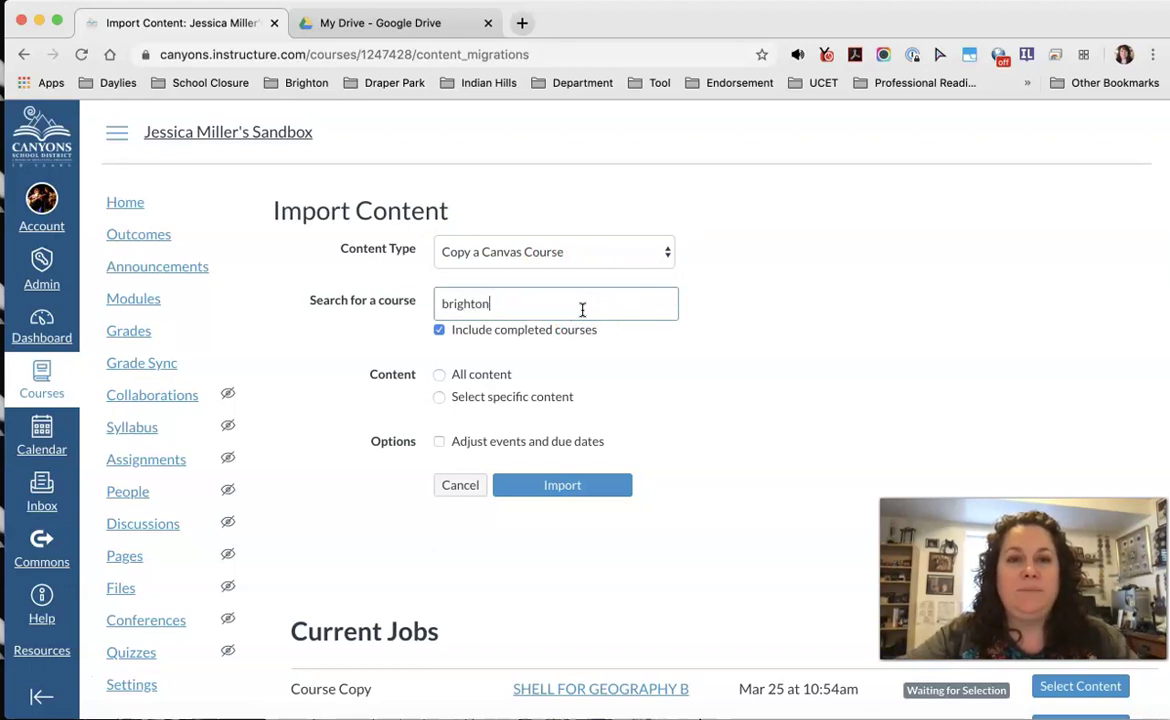
pyautogui.click(453, 375)
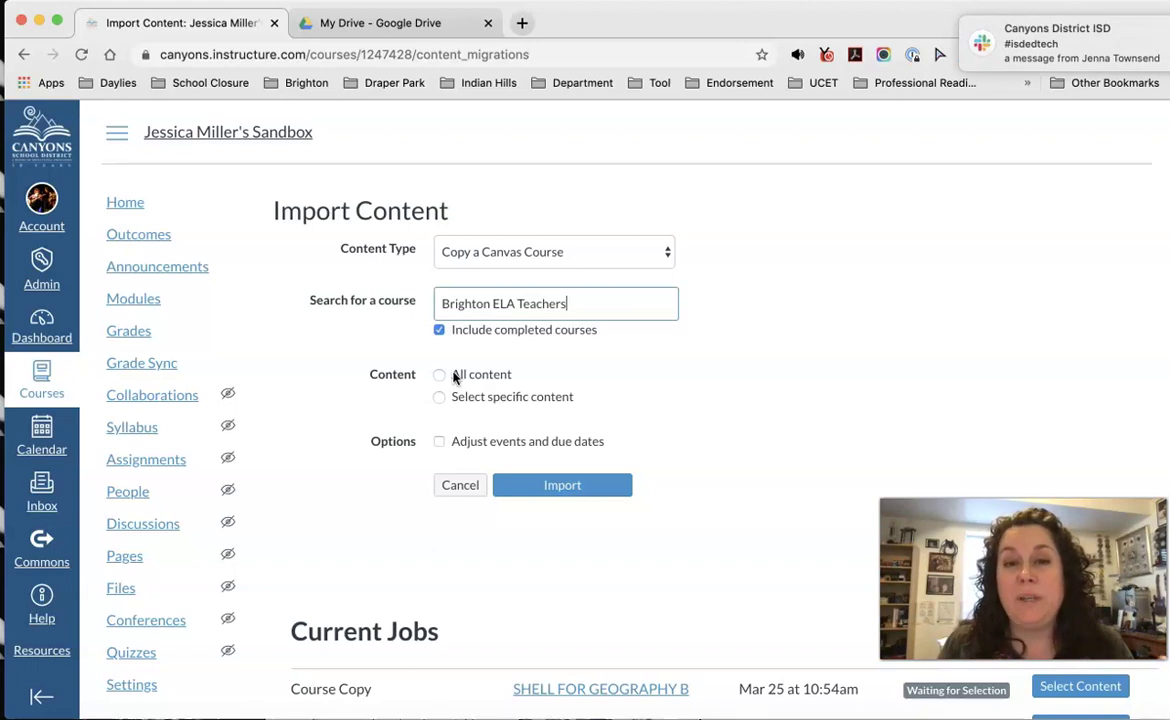
pyautogui.scroll(-3, 560, 366)
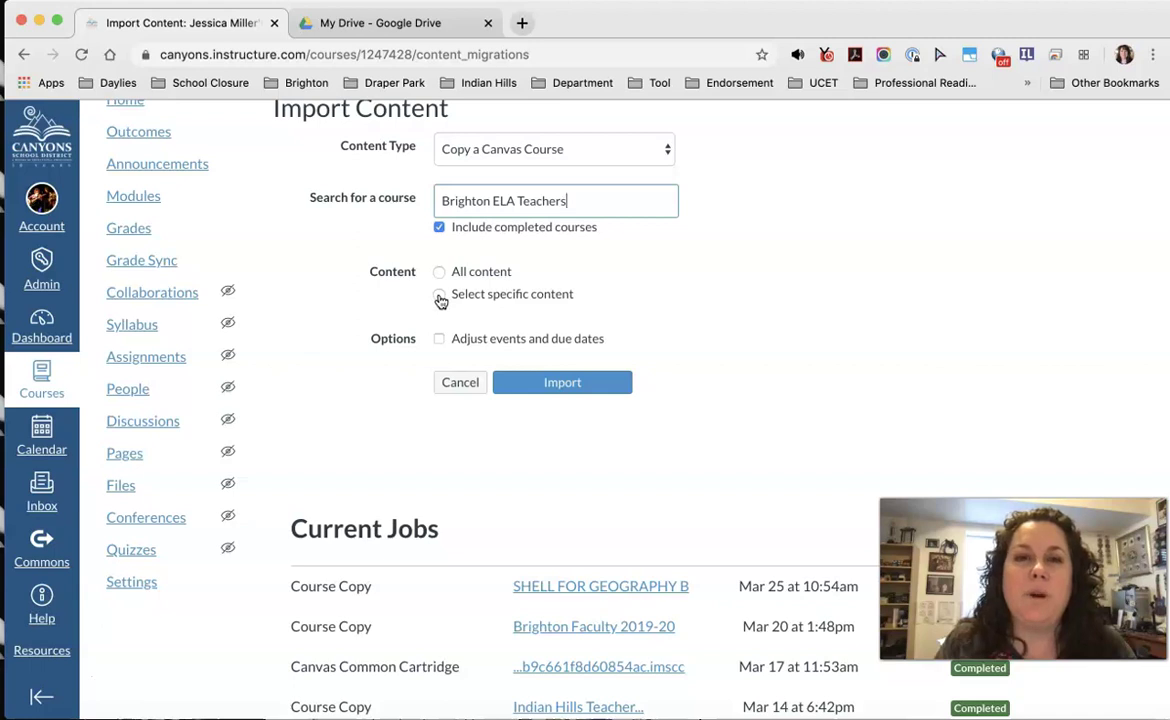
pyautogui.click(440, 297)
pyautogui.scroll(-1, 625, 323)
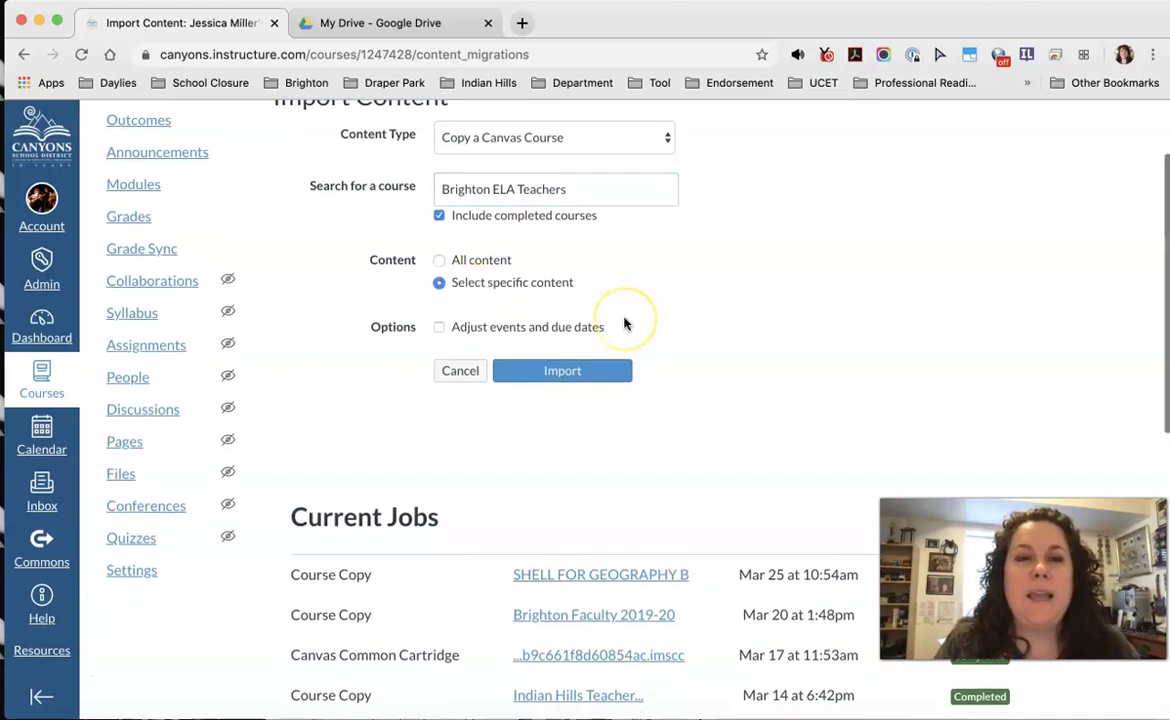
pyautogui.scroll(-1, 625, 323)
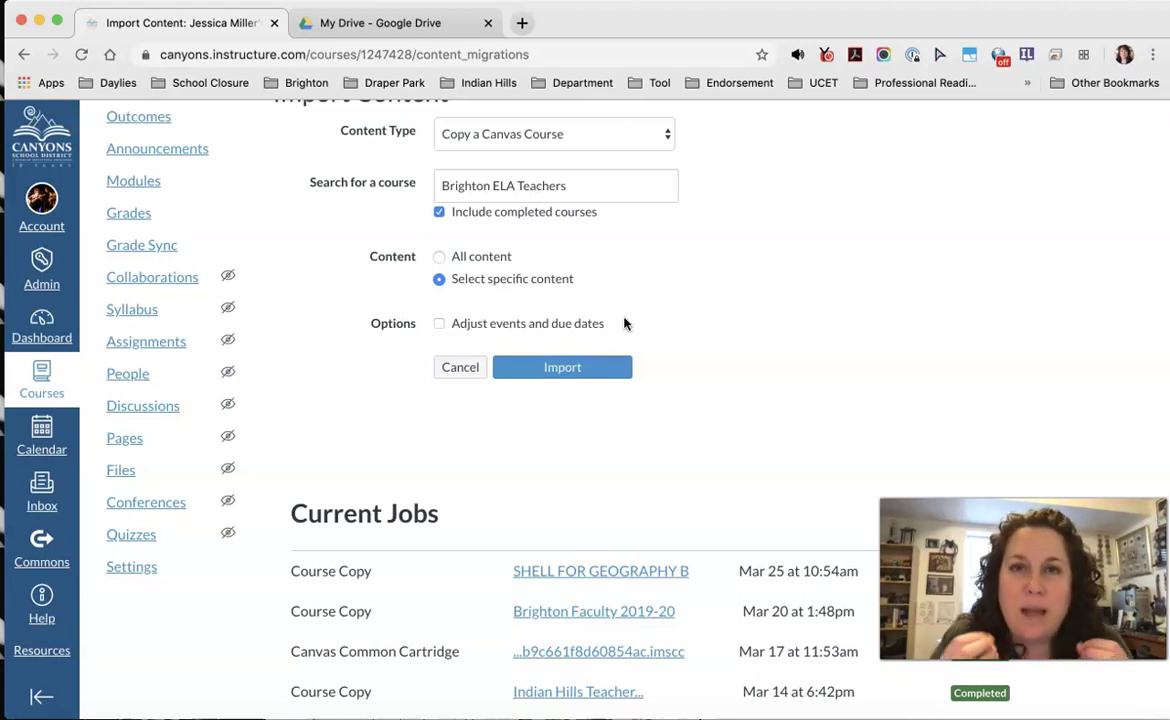
pyautogui.click(561, 360)
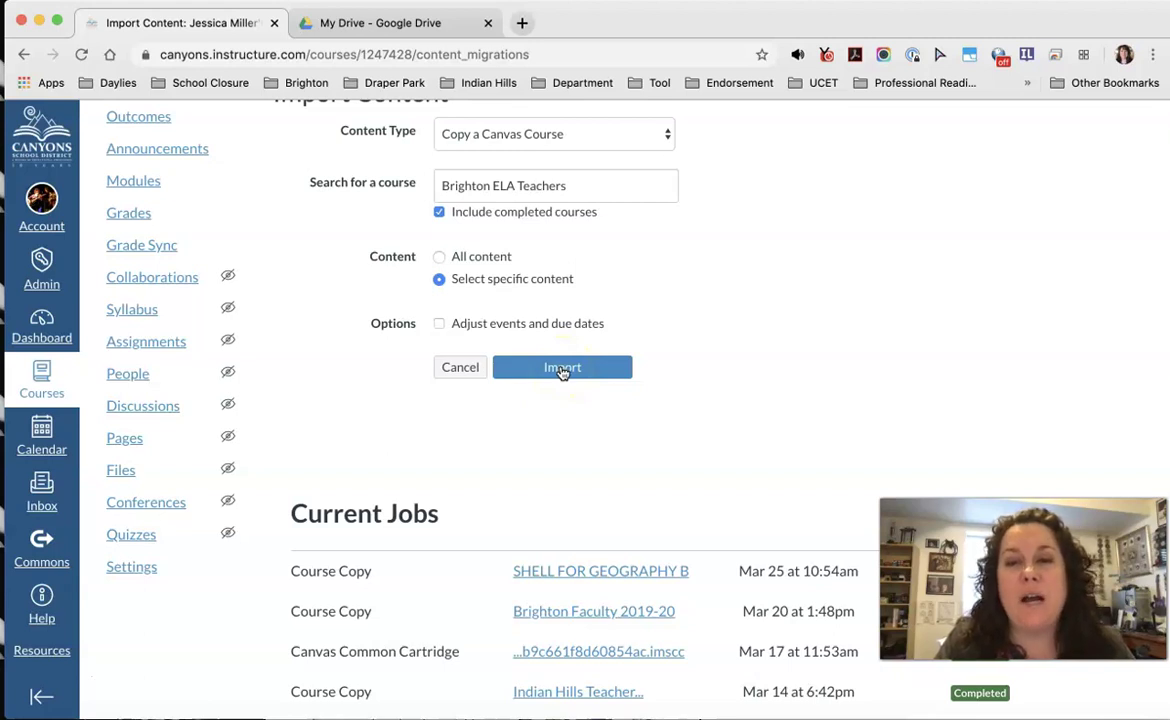
# Step: Start the import and choose Select Content on the course copy Waiting for Selection
pyautogui.click(562, 369)
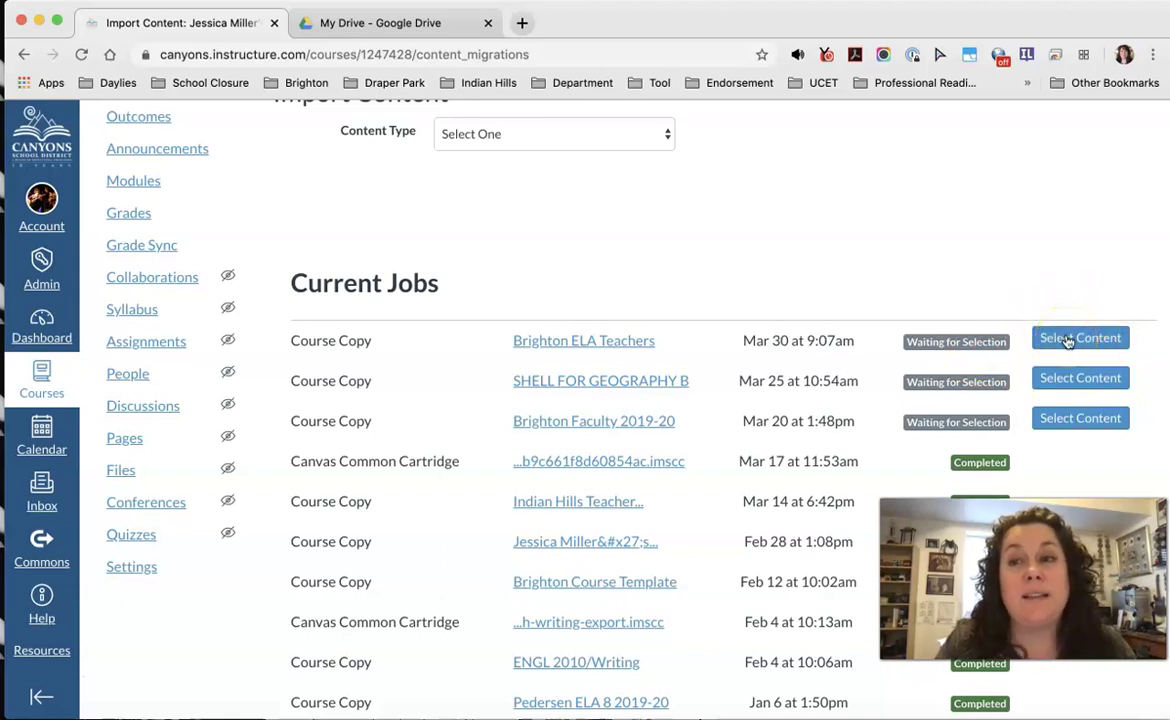
pyautogui.click(1068, 341)
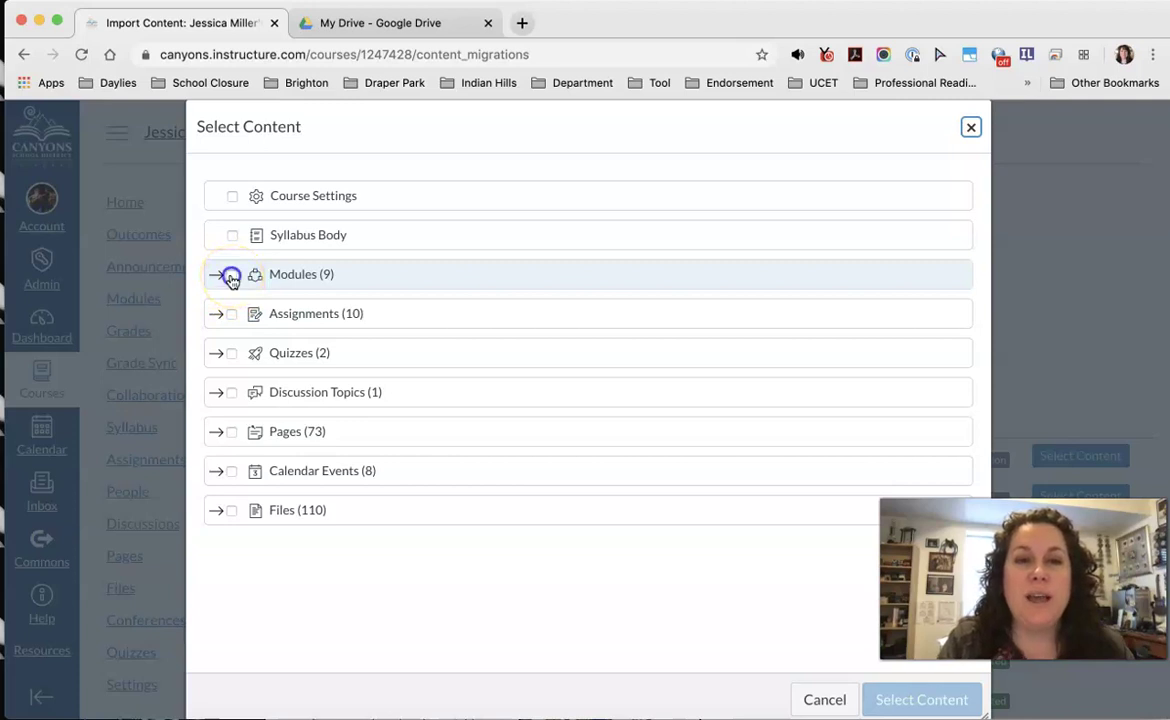
# Step: Under Modules, select only the Ed Tech World module
pyautogui.click(231, 278)
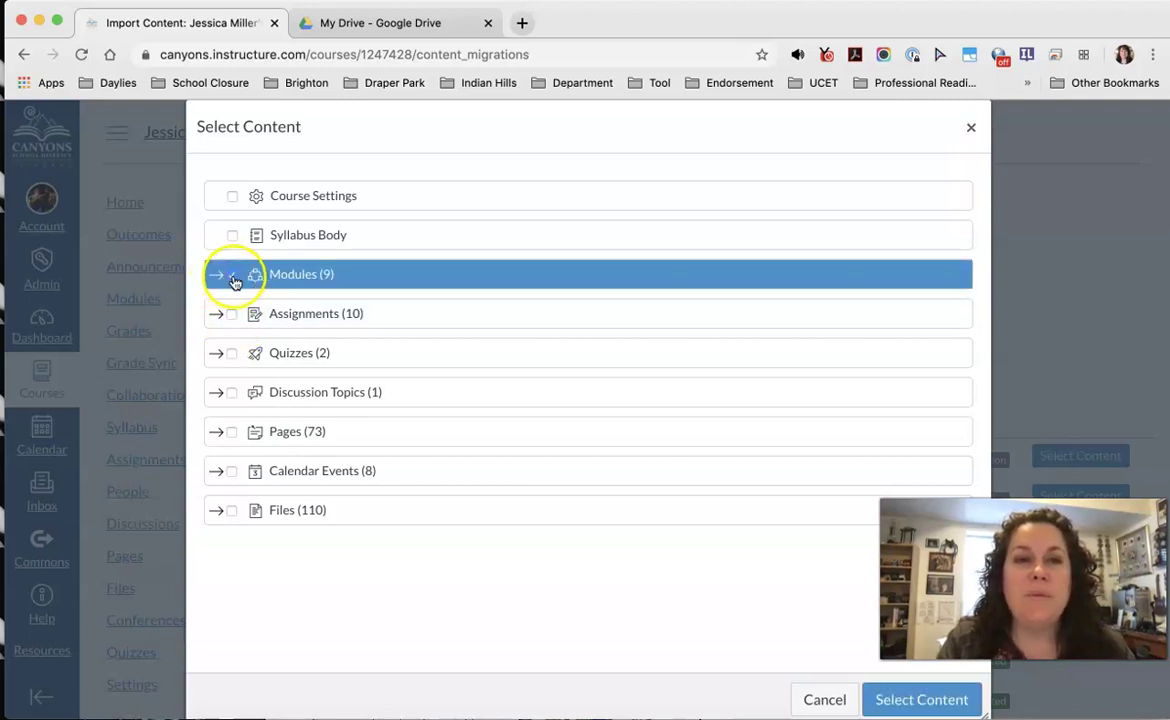
pyautogui.click(232, 277)
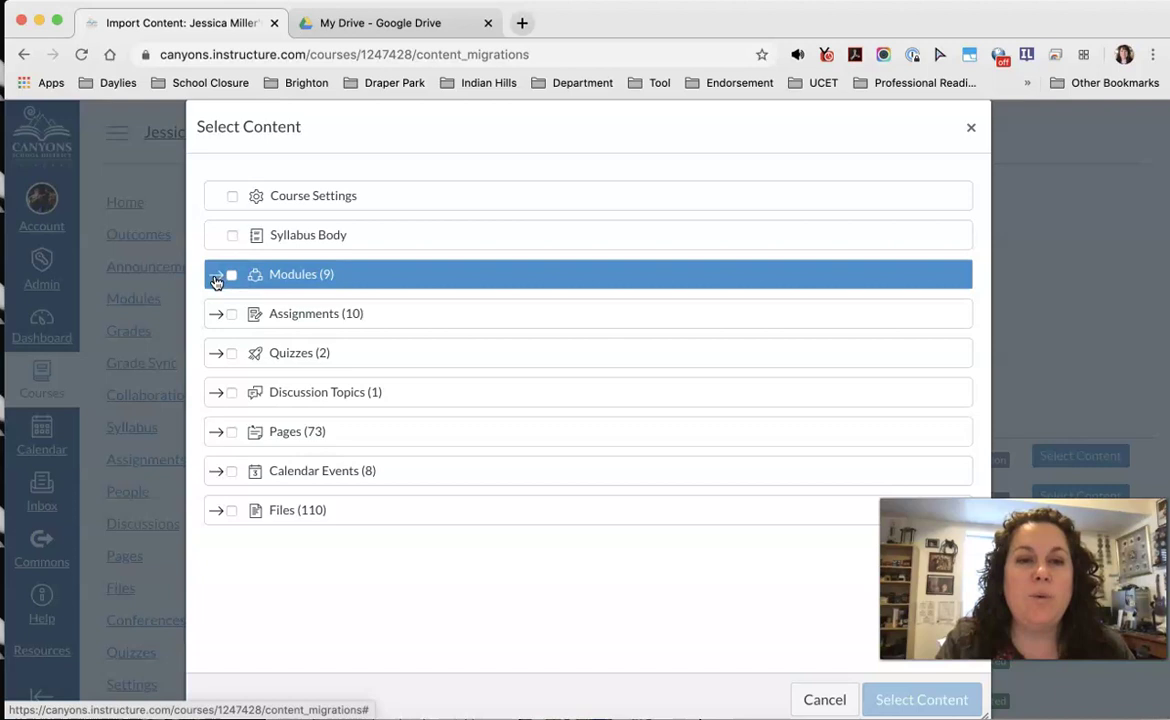
pyautogui.click(216, 279)
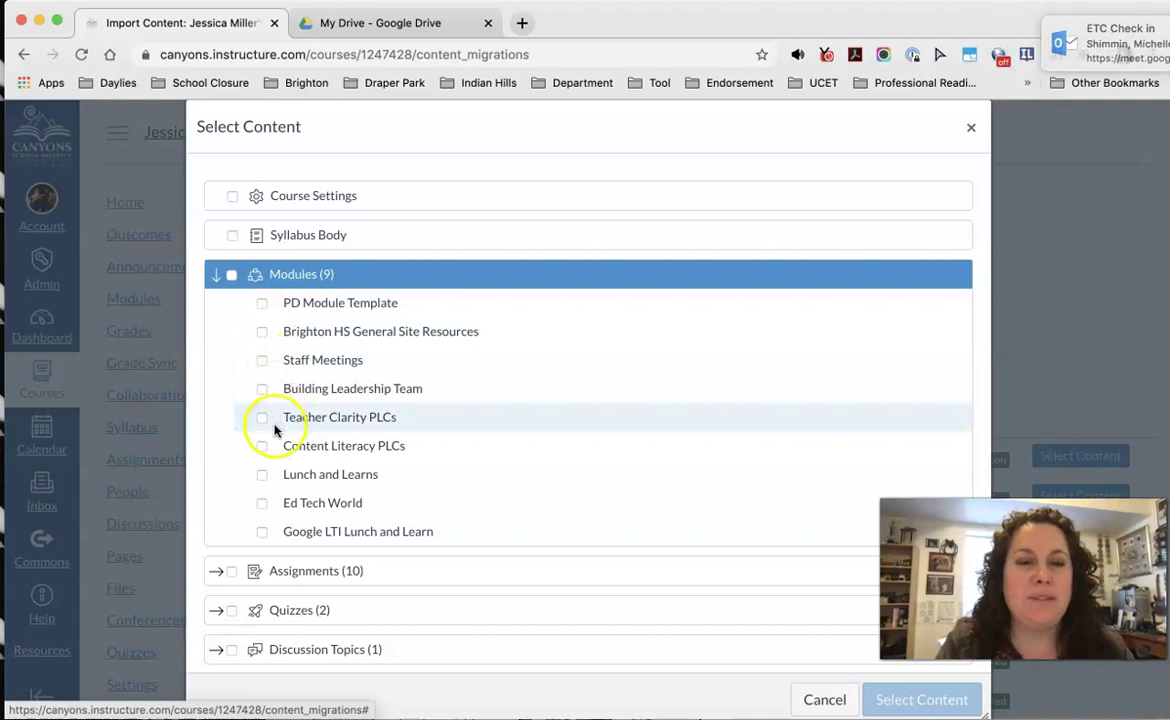
pyautogui.click(262, 505)
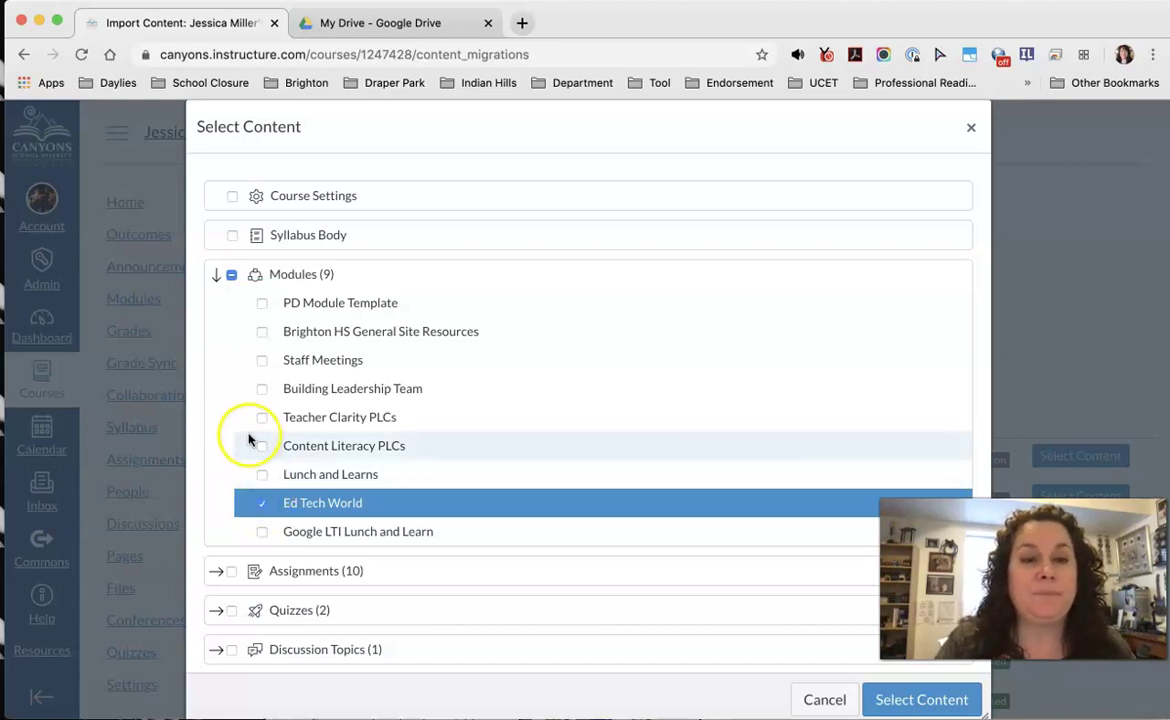
# Step: Under Pages, select the A-Z Tech Index and Screencasting pages
pyautogui.scroll(-3, 245, 440)
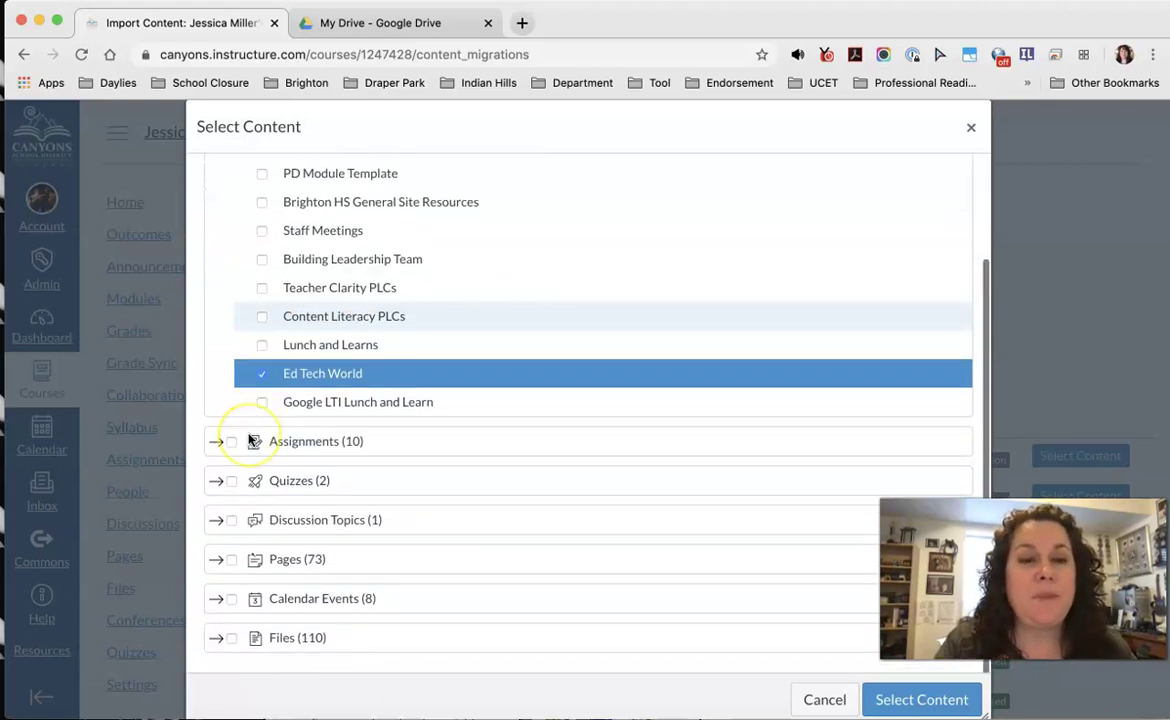
pyautogui.click(218, 558)
pyautogui.scroll(-5, 250, 560)
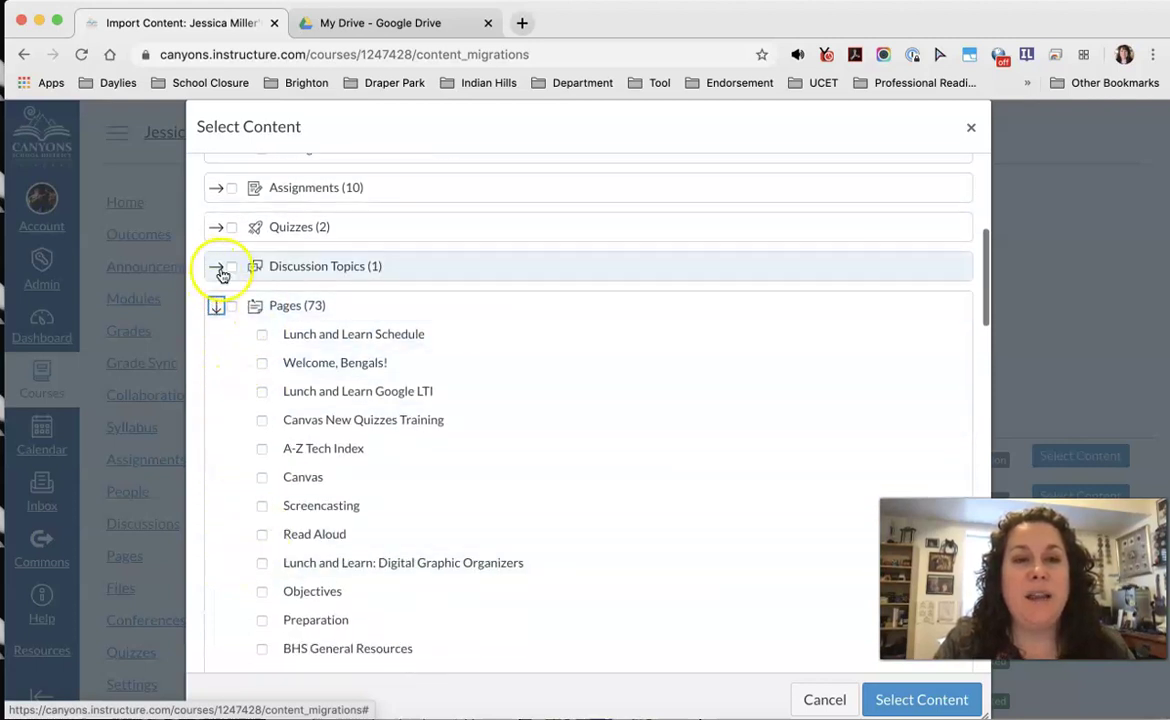
pyautogui.scroll(-1, 209, 300)
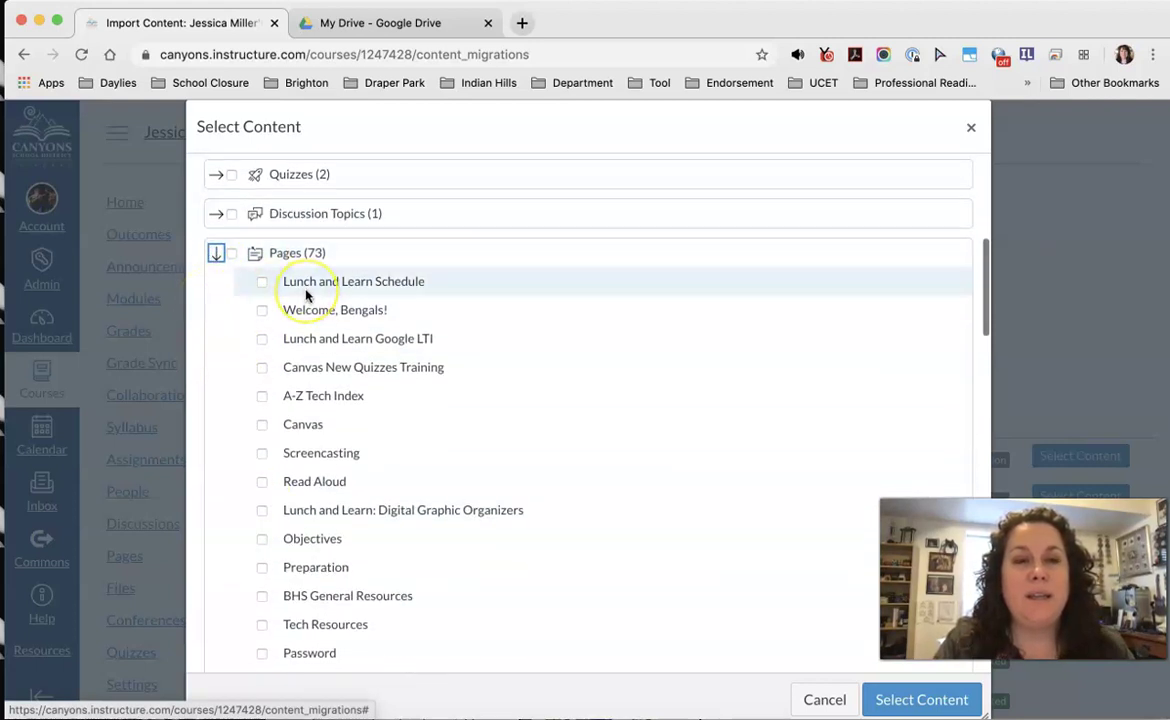
pyautogui.scroll(-2, 306, 295)
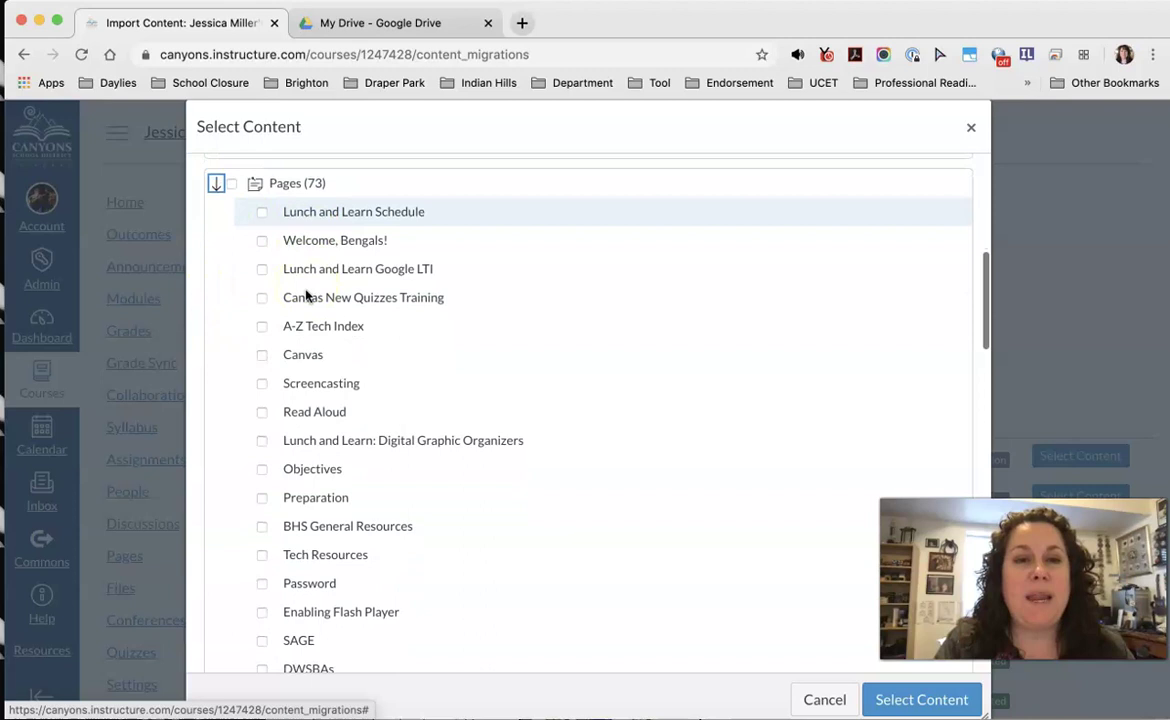
pyautogui.click(262, 322)
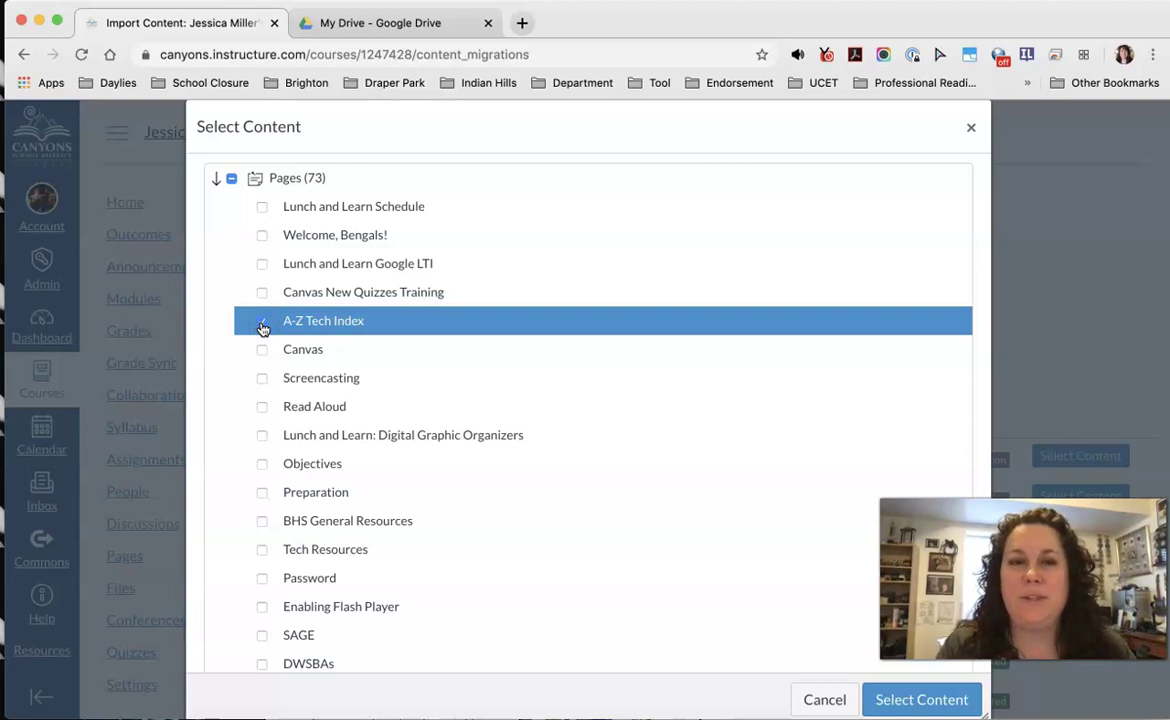
pyautogui.click(262, 379)
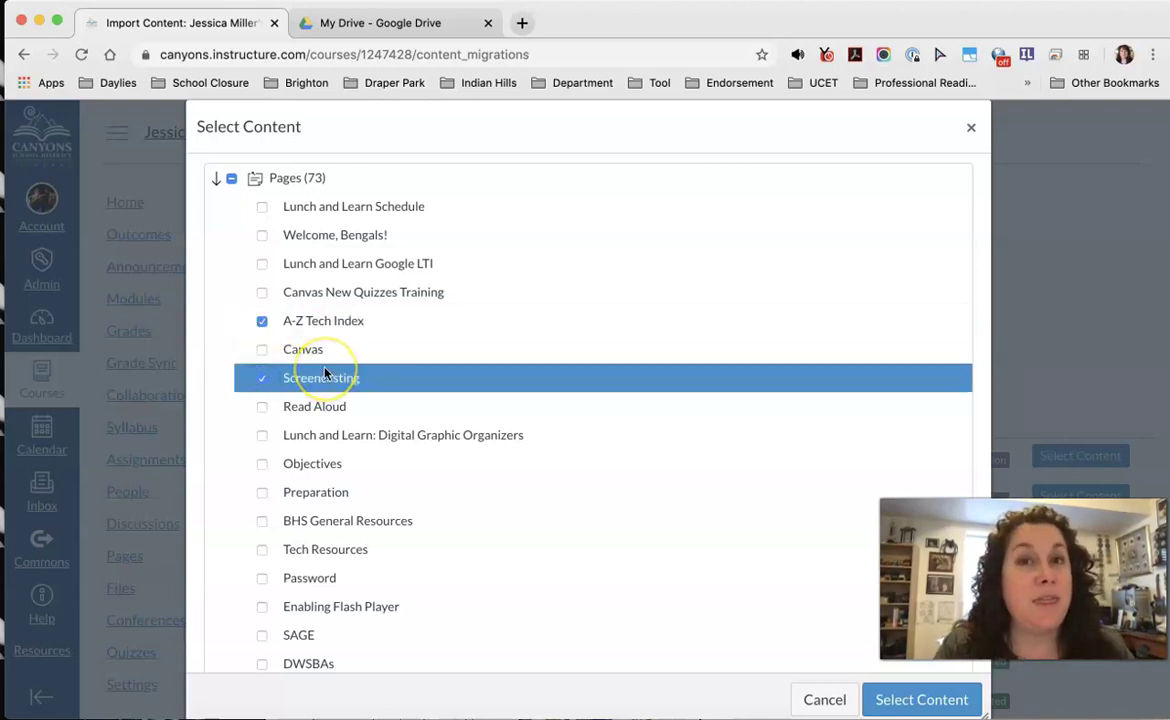
# Step: Check the Files folders, leave them unselected, and confirm the chosen content to import
pyautogui.scroll(-3, 324, 373)
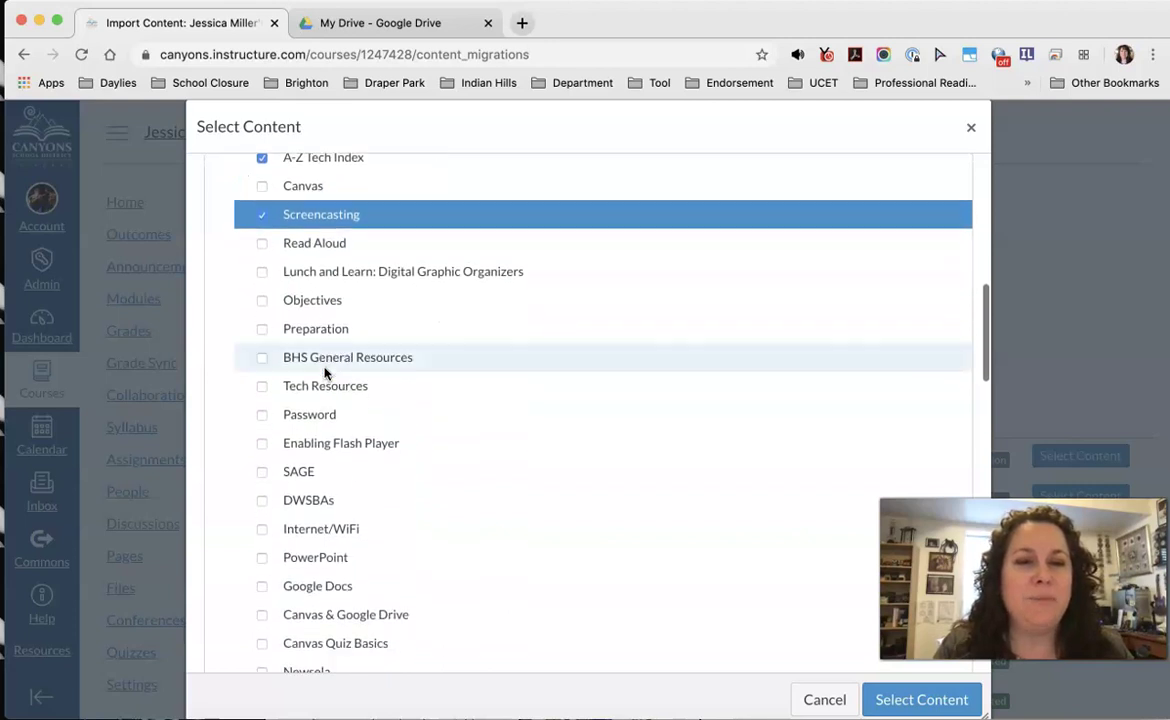
pyautogui.scroll(-10, 324, 373)
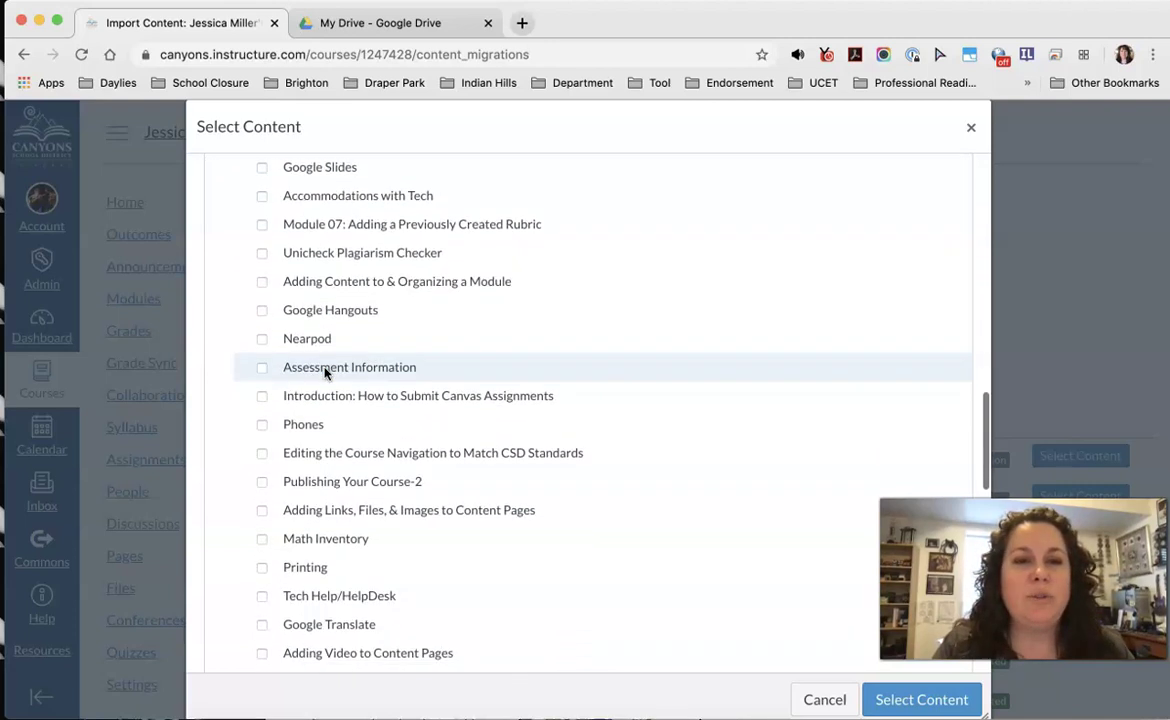
pyautogui.scroll(-16, 324, 373)
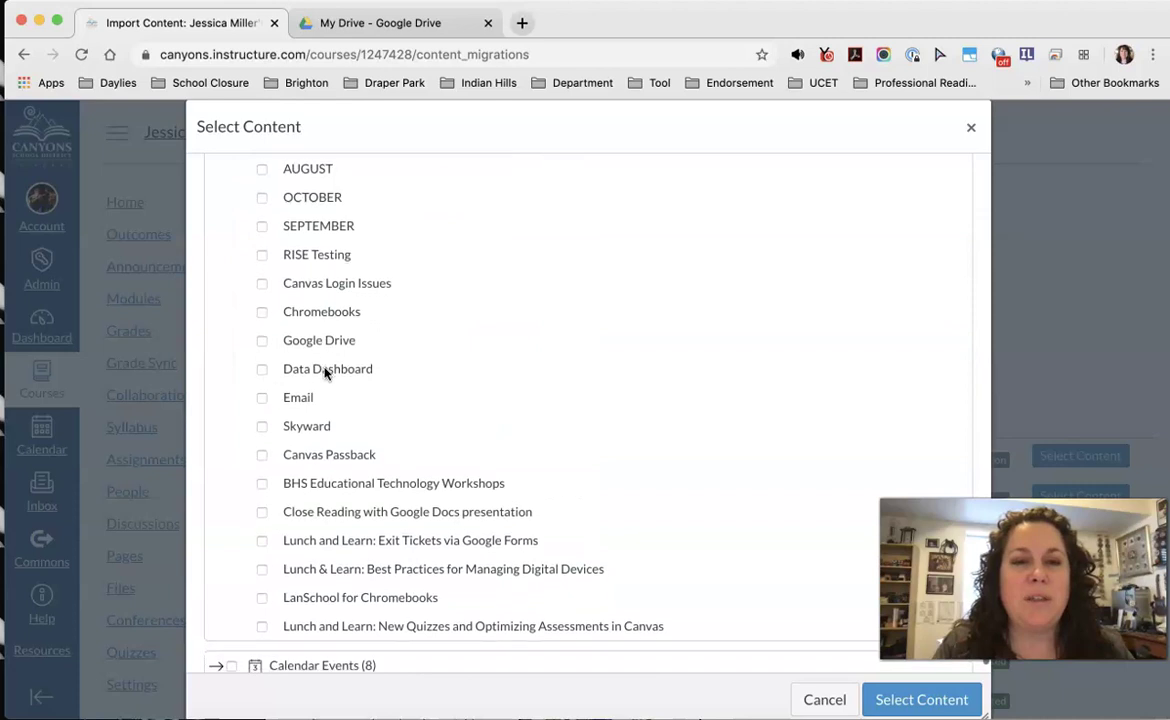
pyautogui.scroll(-2, 324, 373)
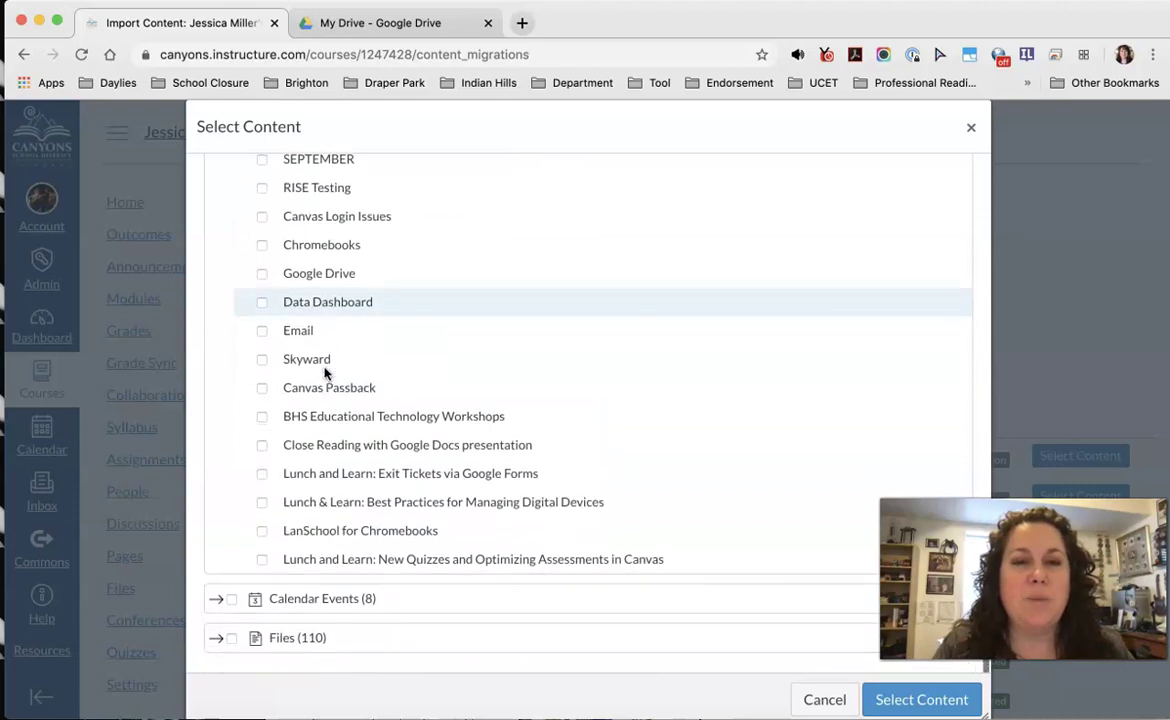
pyautogui.click(217, 638)
pyautogui.scroll(-1, 348, 553)
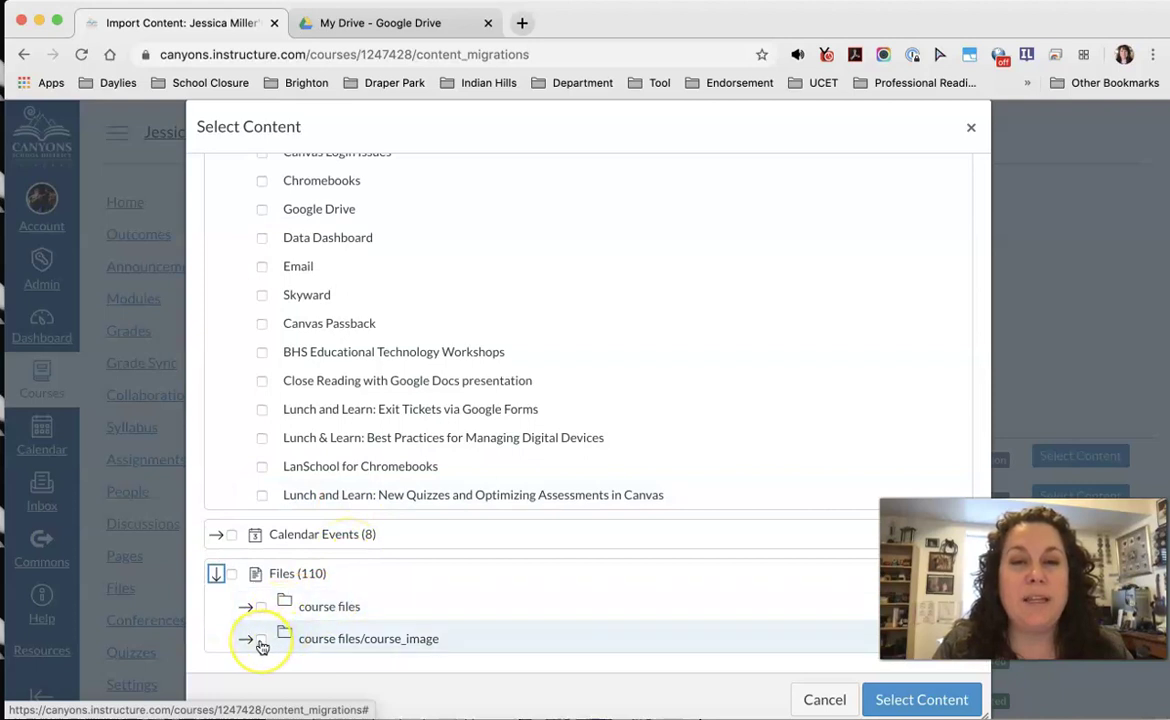
pyautogui.click(217, 578)
pyautogui.scroll(8, 324, 556)
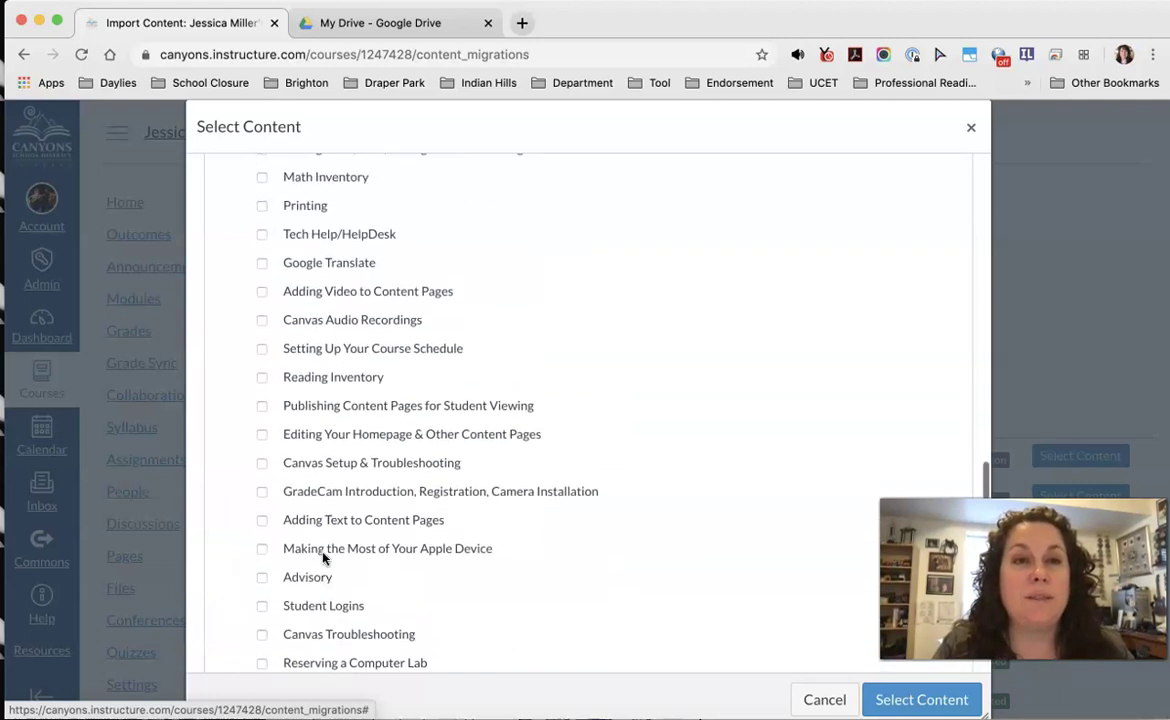
pyautogui.scroll(5, 323, 557)
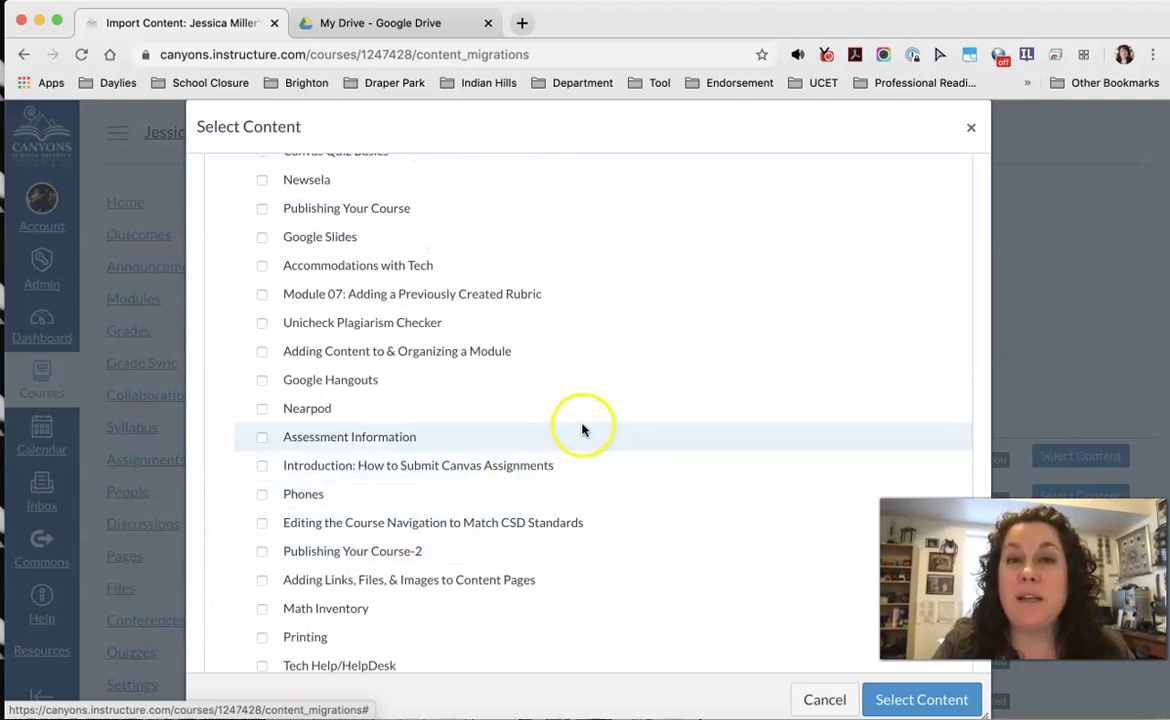
pyautogui.click(920, 700)
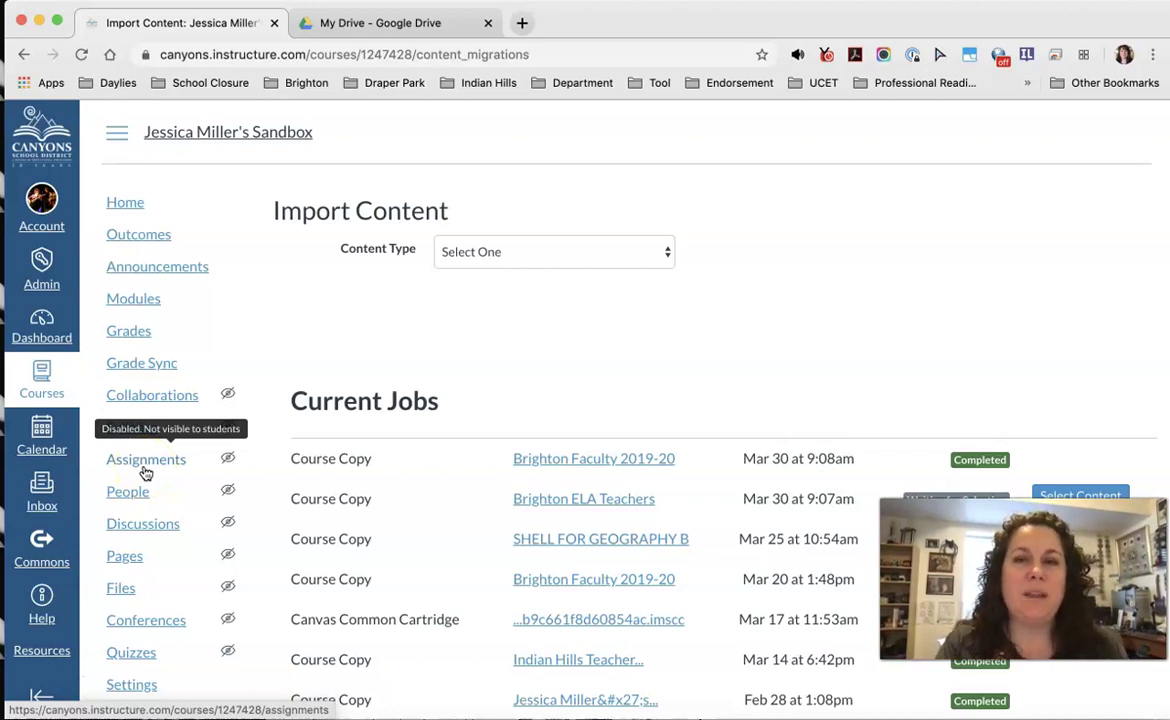
pyautogui.click(165, 437)
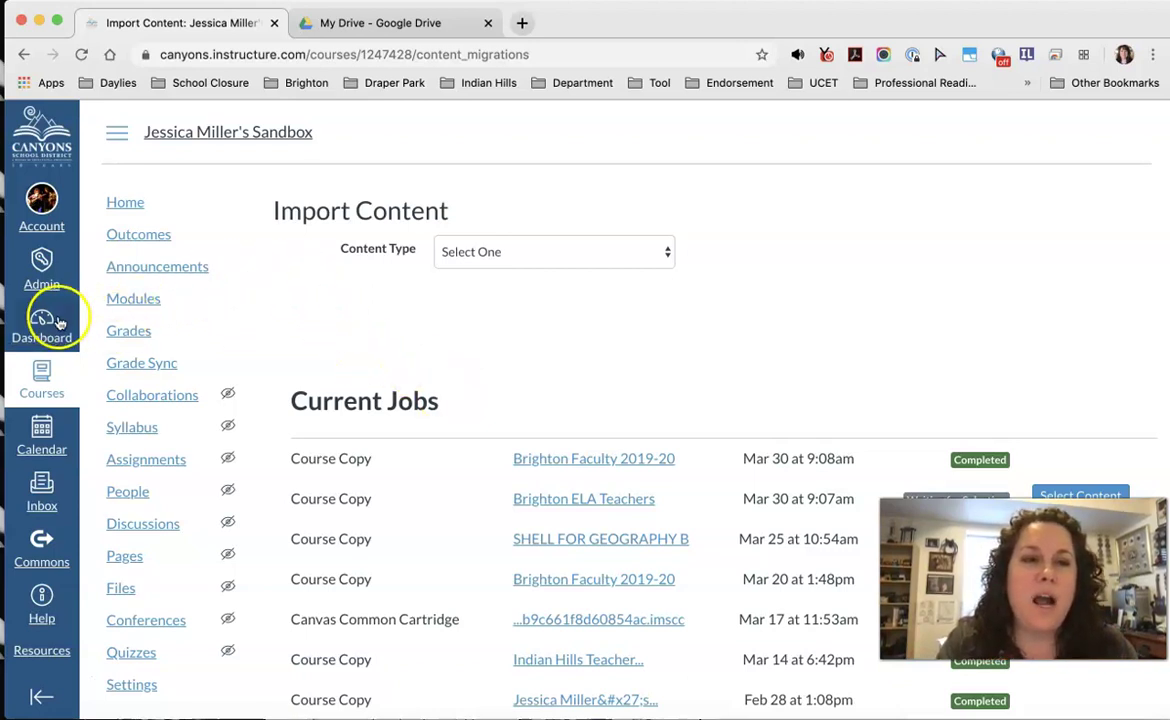
# Step: Show the Dashboard's last course cards, such as Shell for Dept and Shell for Geography B
pyautogui.click(42, 376)
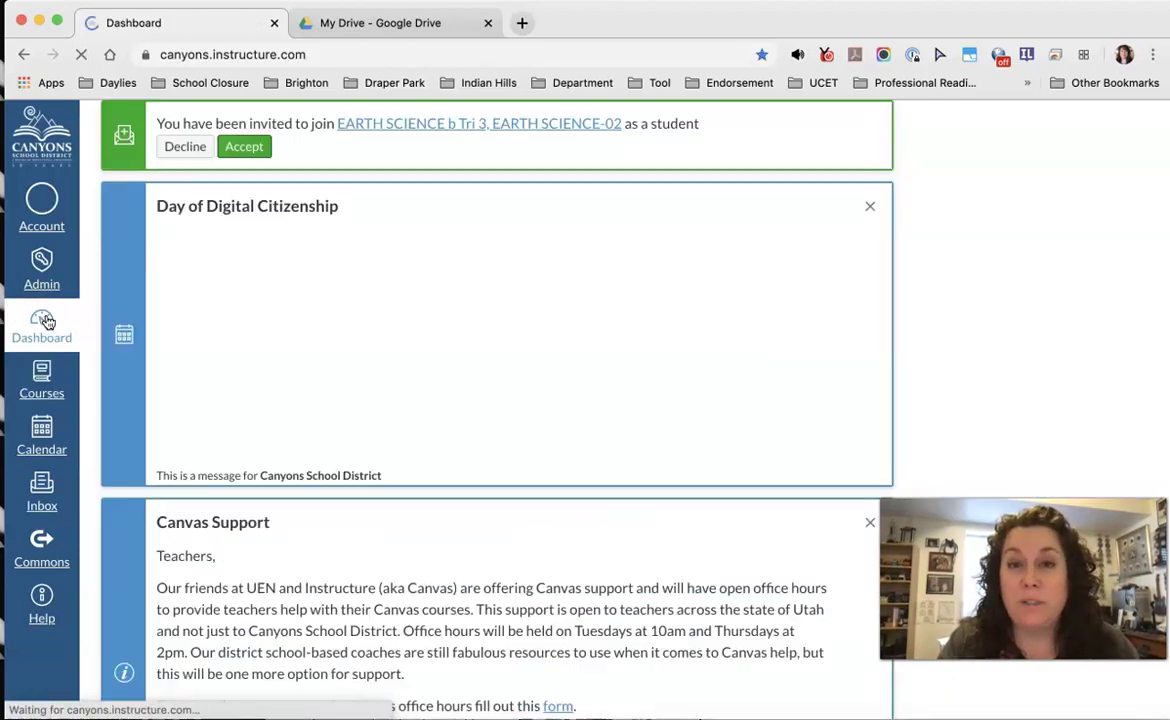
pyautogui.click(63, 343)
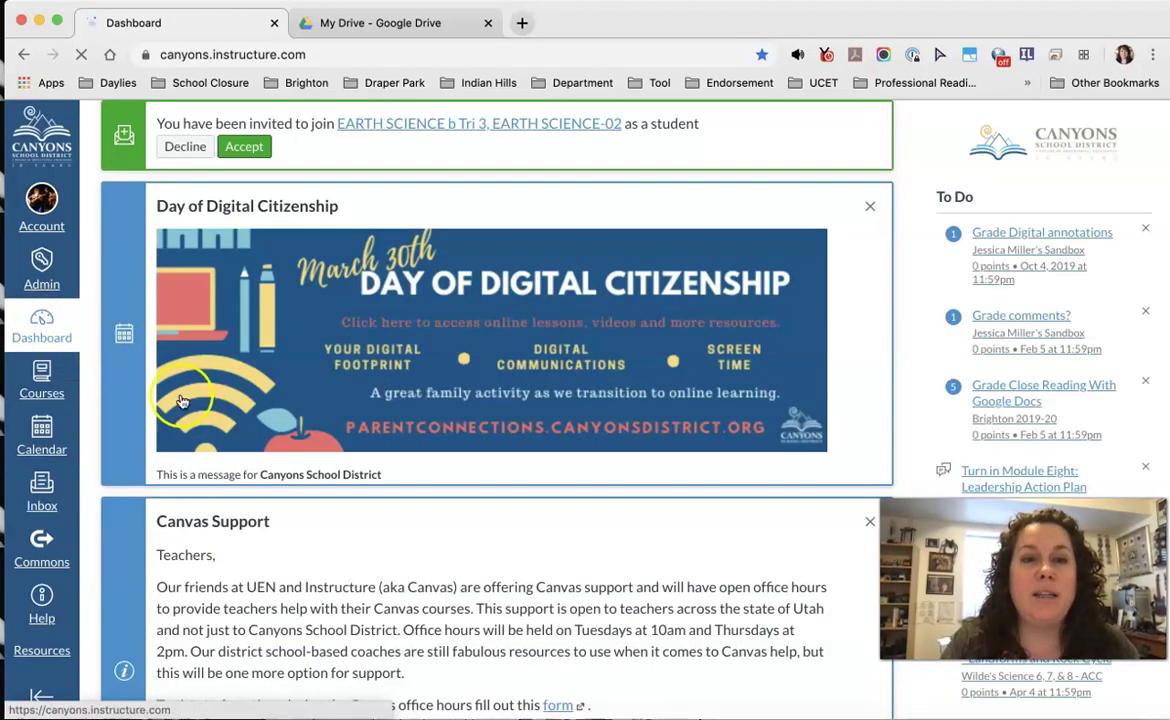
pyautogui.scroll(-6, 219, 447)
pyautogui.scroll(-12, 219, 447)
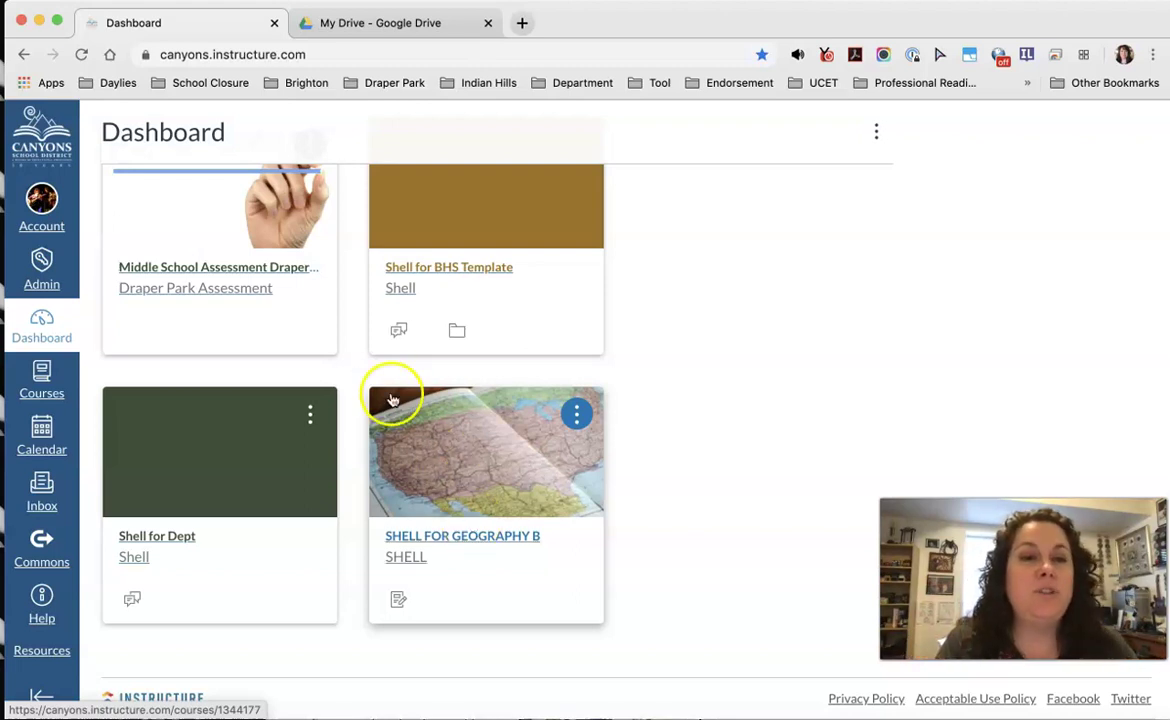
# Step: Open the Courses menu and view the full list of all courses
pyautogui.click(41, 371)
pyautogui.scroll(-1, 211, 366)
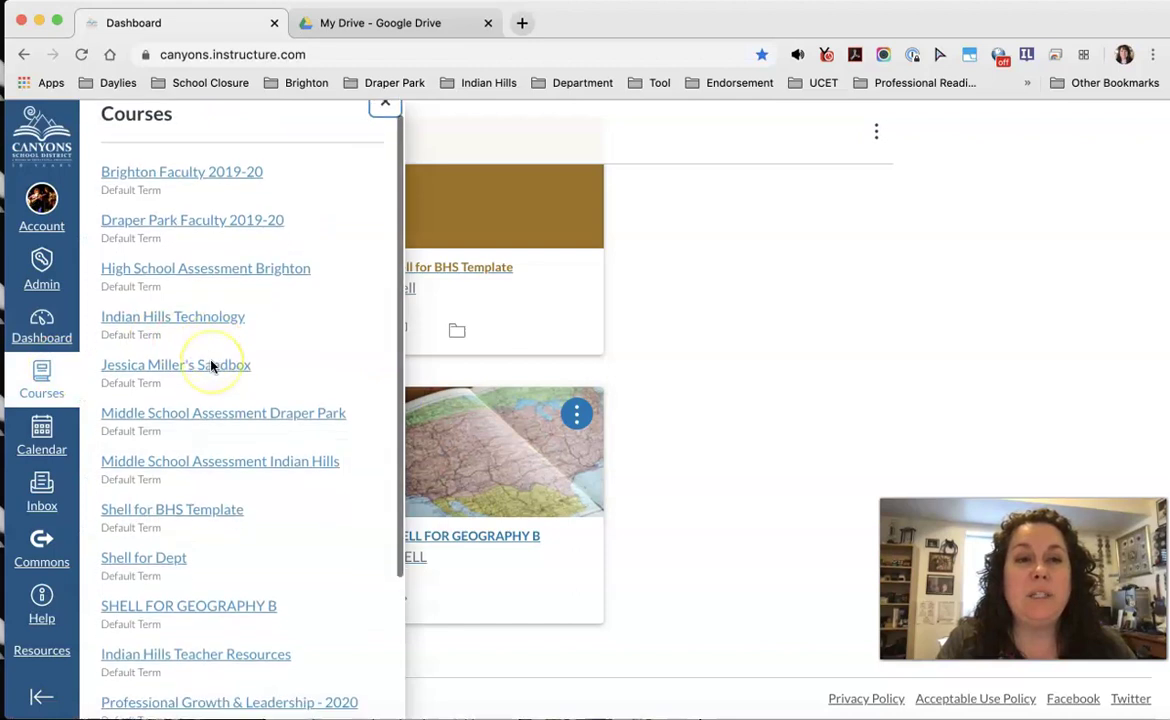
pyautogui.scroll(-5, 211, 366)
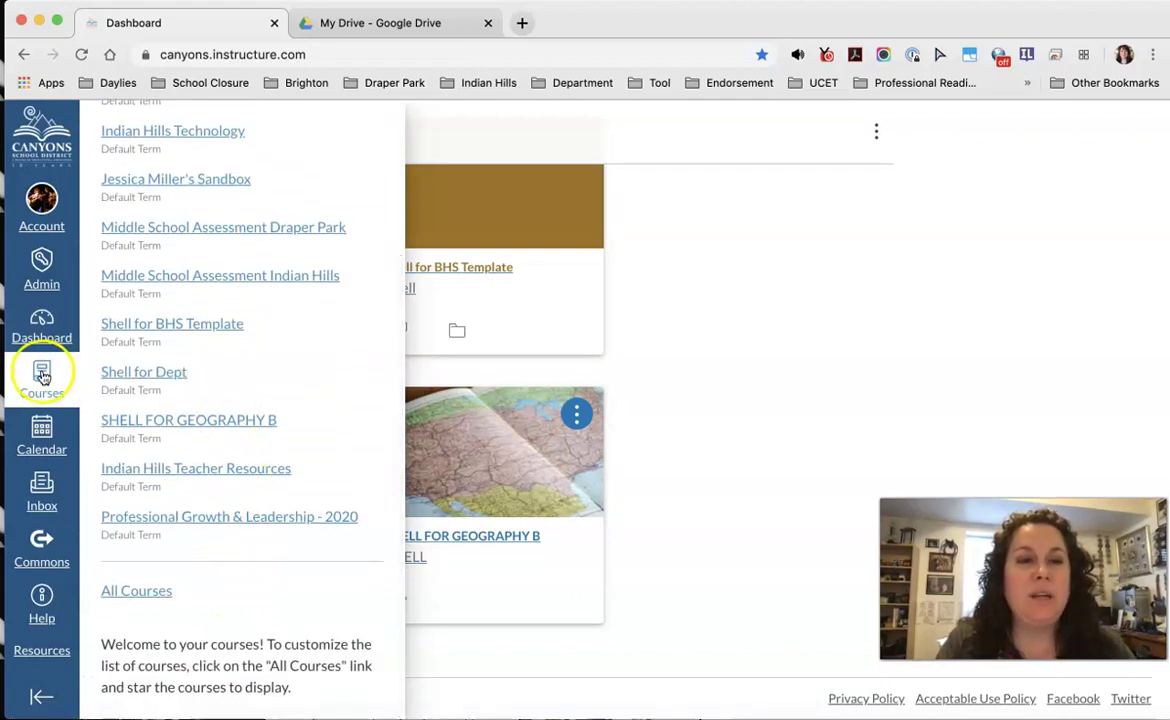
pyautogui.click(140, 592)
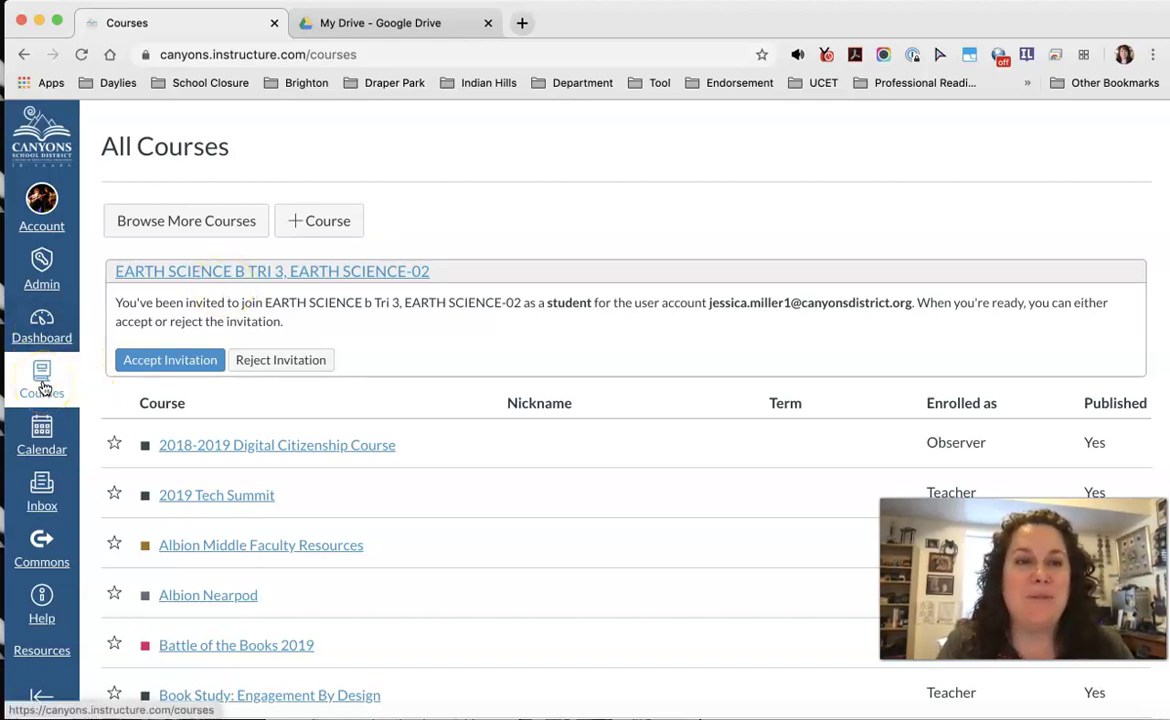
# Step: Return to the Dashboard, then go to Canvas Commons
pyautogui.click(41, 317)
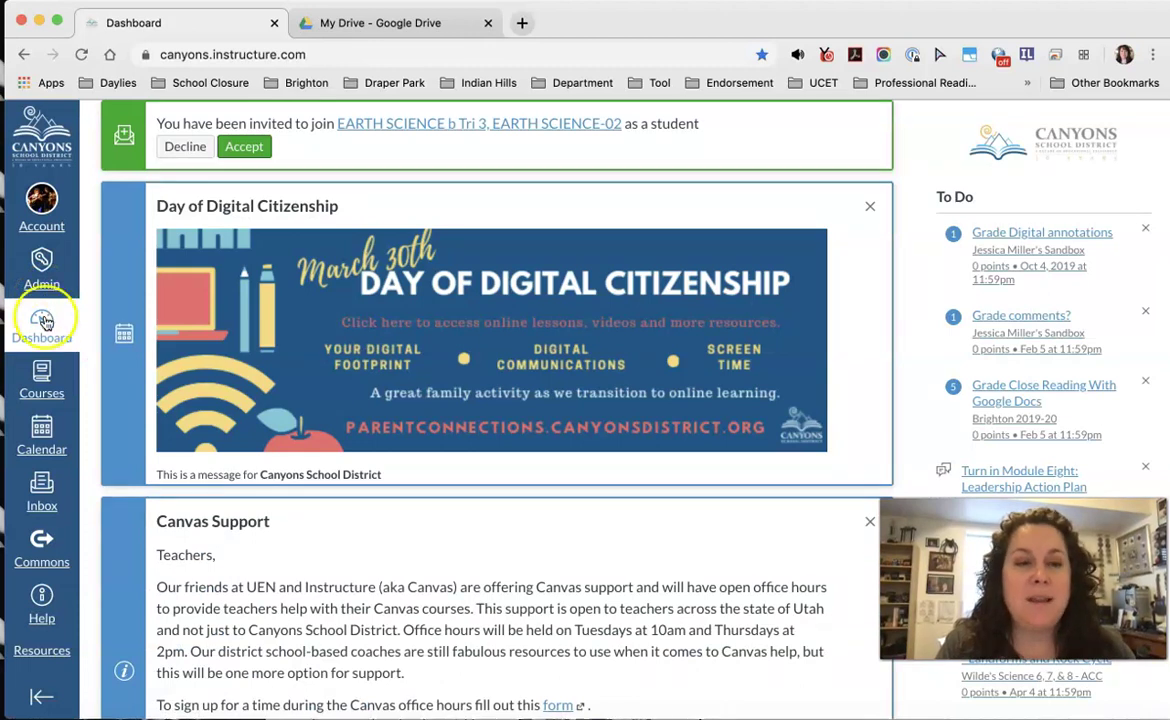
pyautogui.scroll(-2, 42, 334)
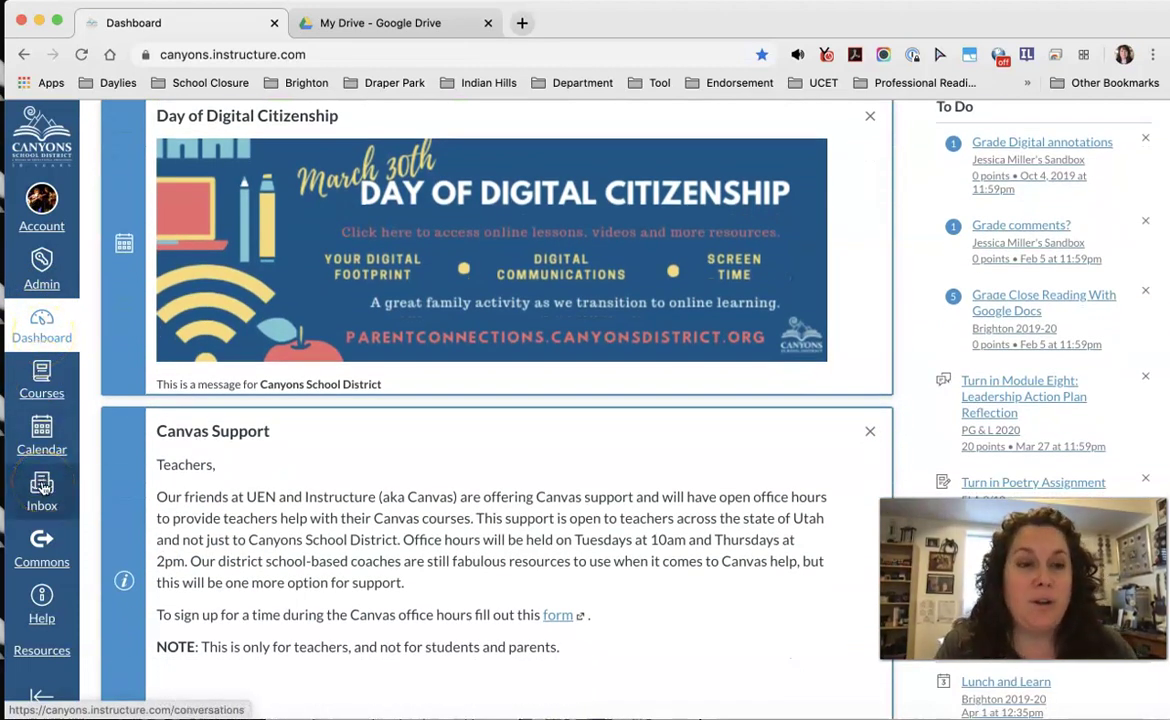
pyautogui.click(39, 203)
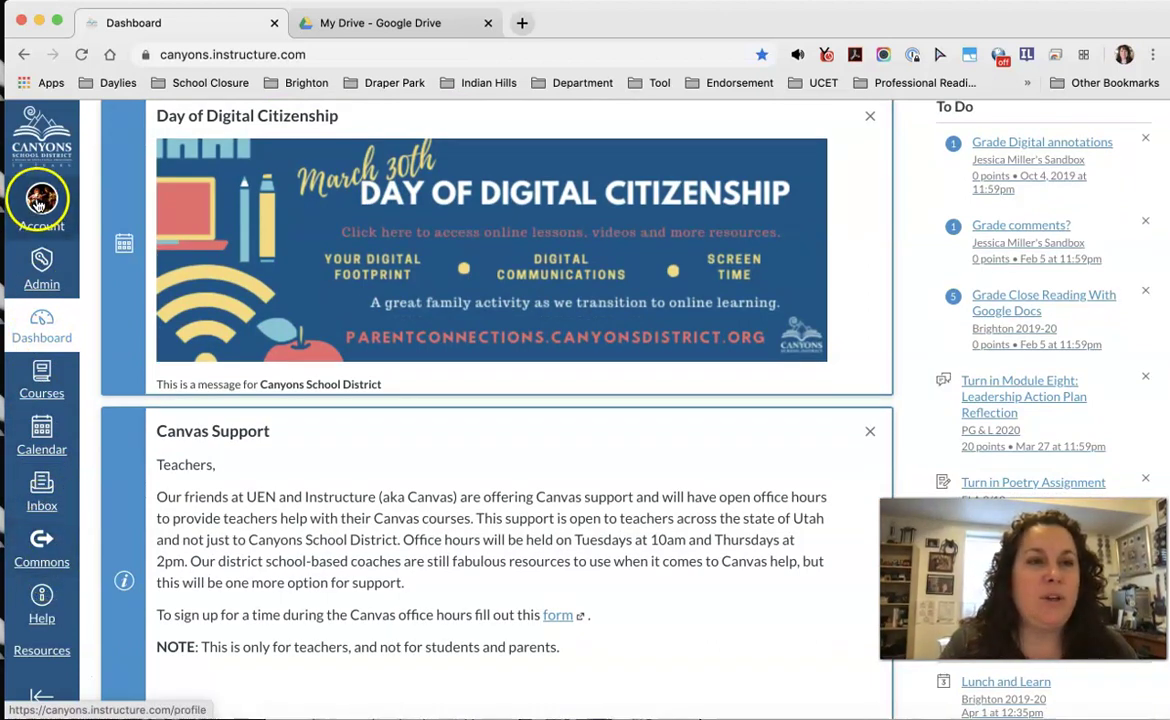
pyautogui.click(37, 543)
pyautogui.click(39, 545)
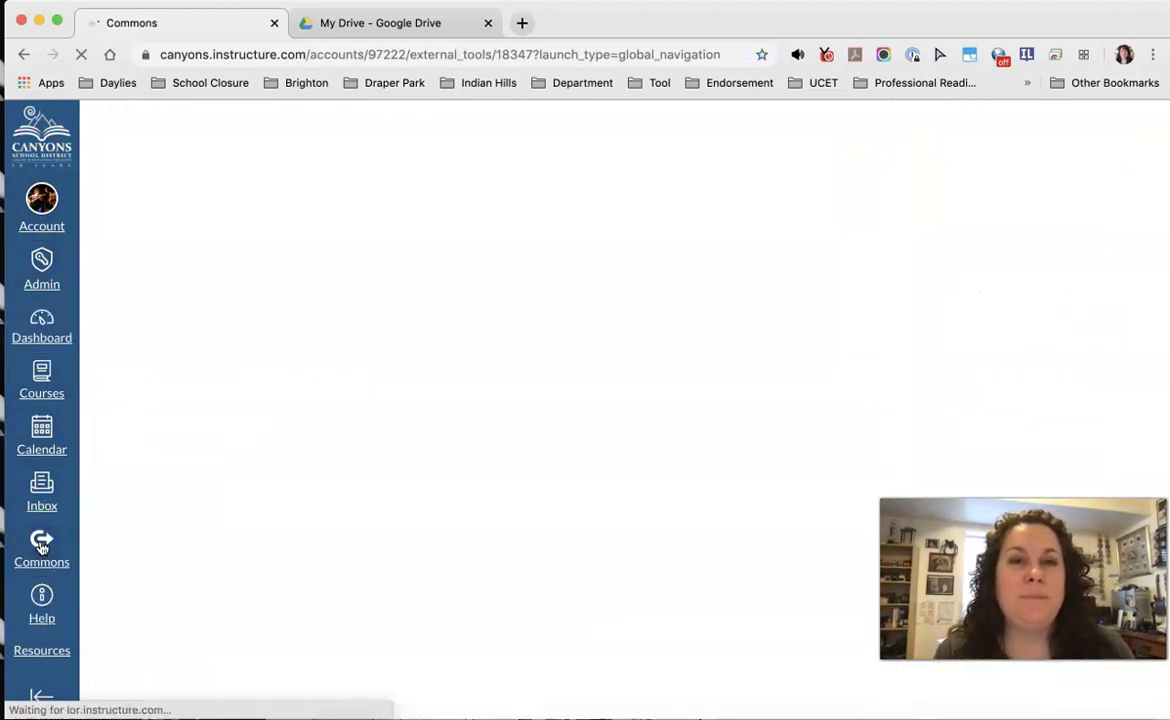
# Step: Scroll through the latest Commons resources, then place the cursor in the Commons search field
pyautogui.click(240, 420)
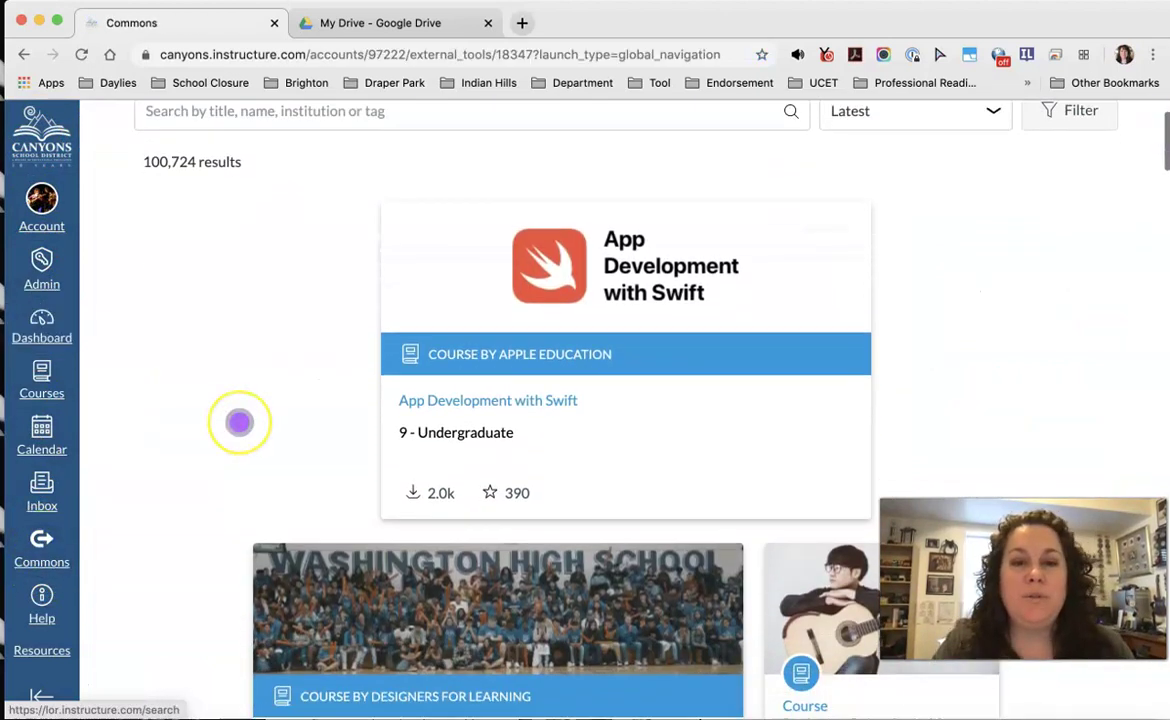
pyautogui.scroll(-5, 239, 421)
pyautogui.scroll(-12, 239, 421)
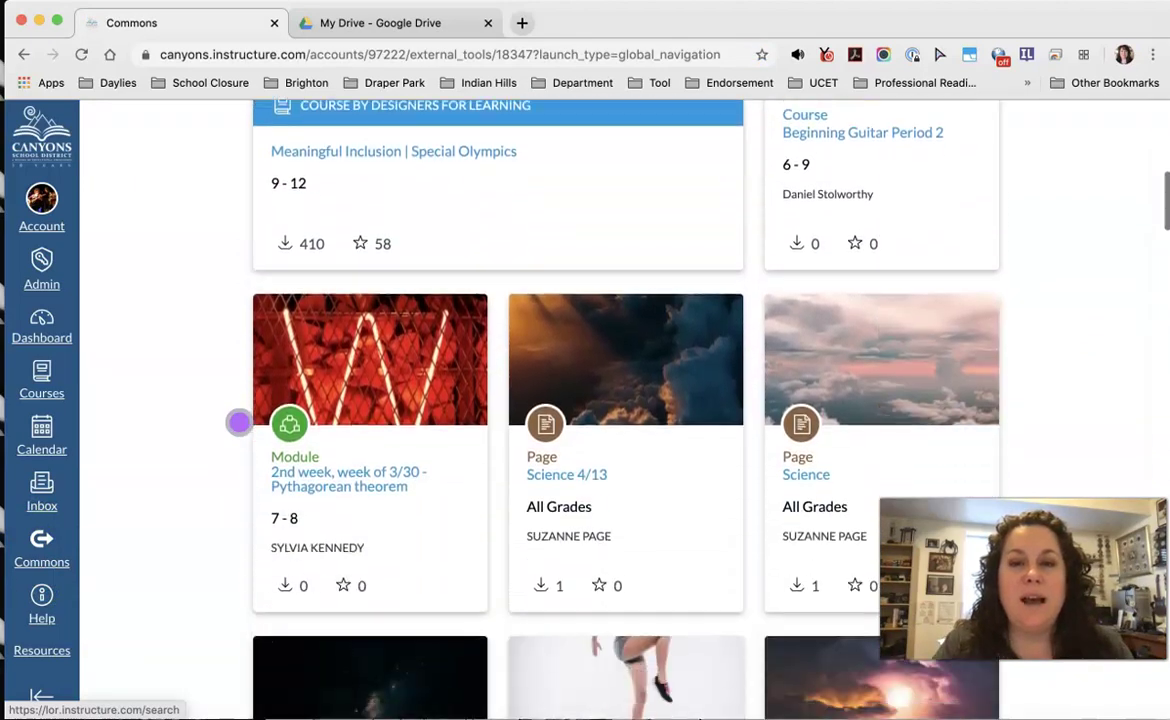
pyautogui.scroll(-1, 239, 421)
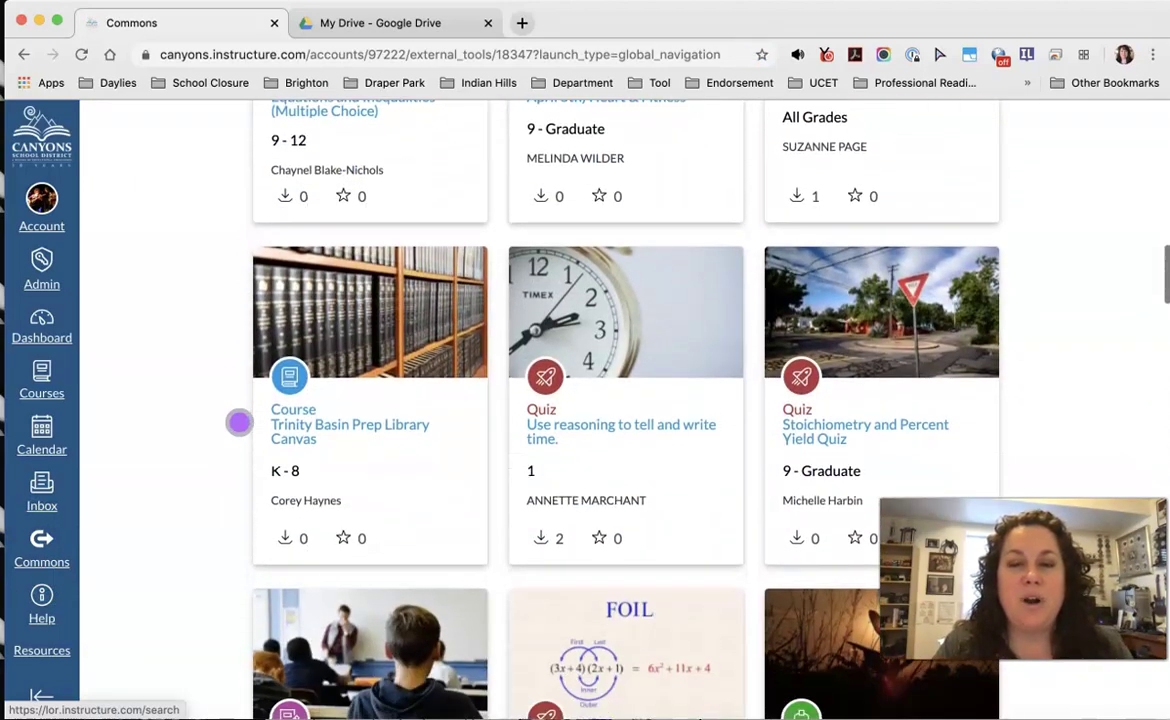
pyautogui.scroll(17, 239, 421)
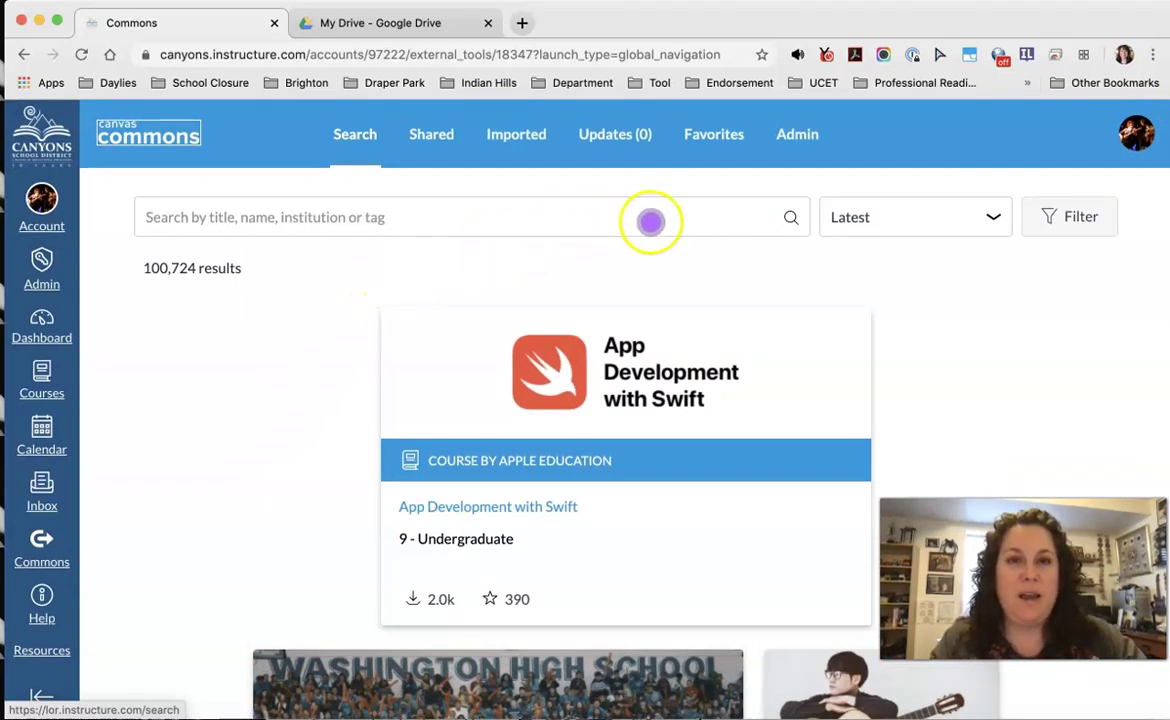
pyautogui.click(704, 222)
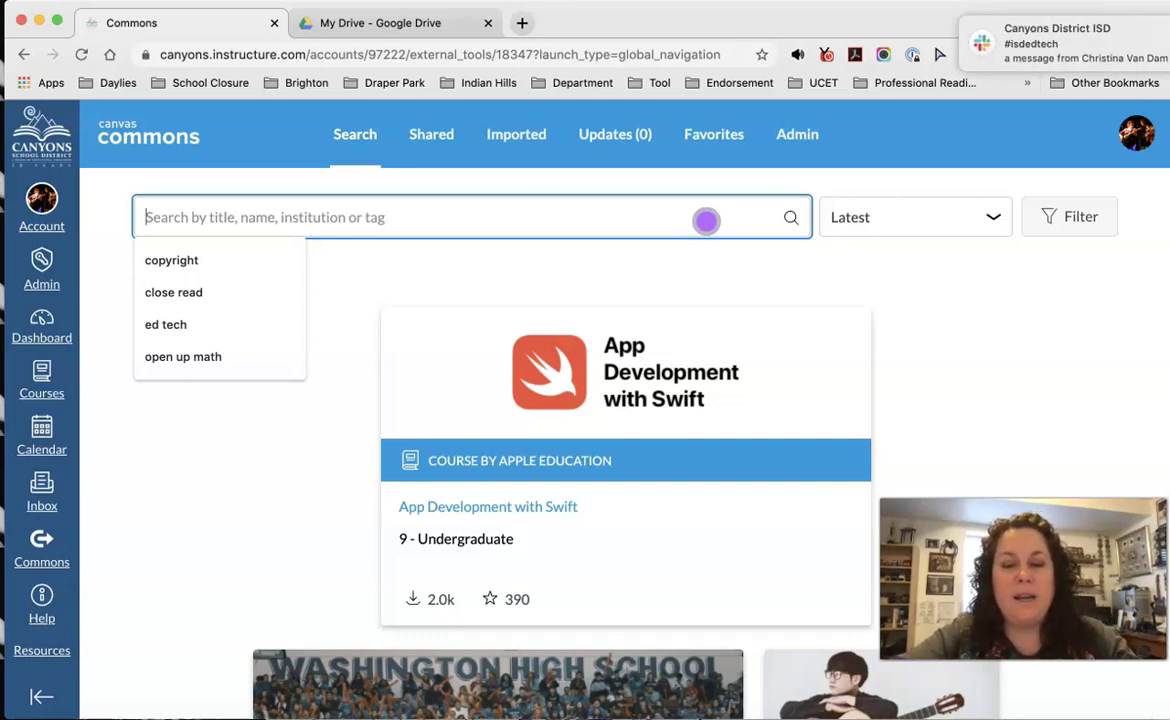
# Step: Search Commons for 'Math', browse the 4,770 results, and show the Filter Results options
pyautogui.write('Math')
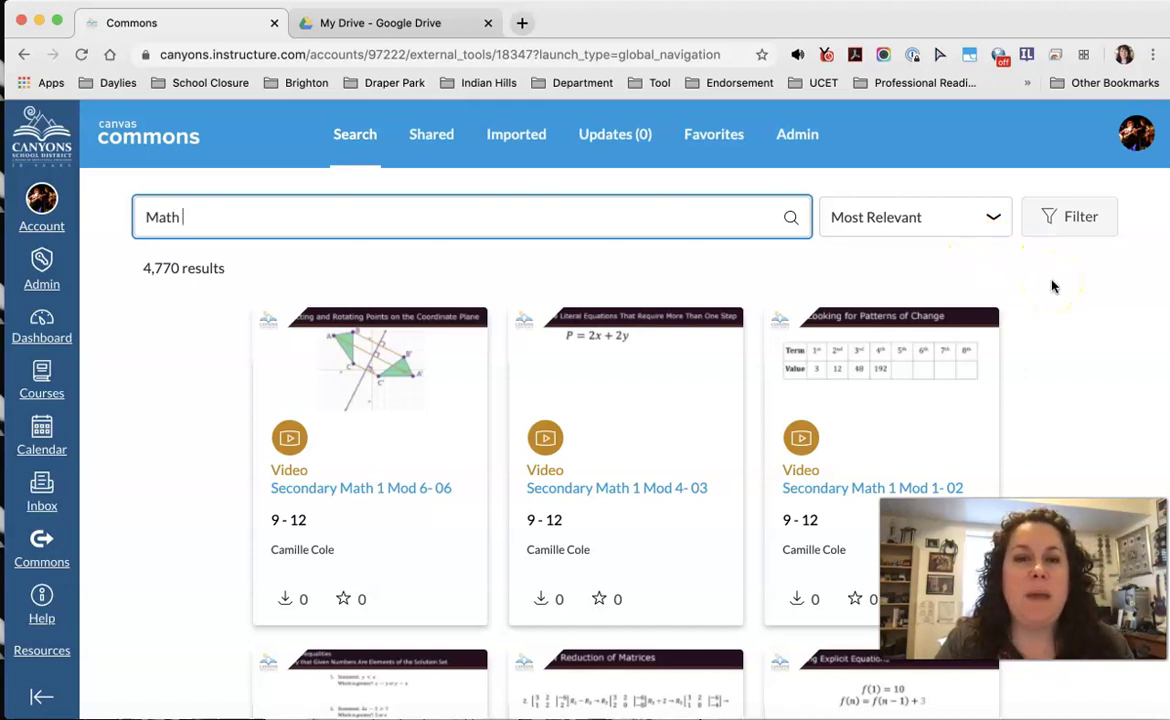
pyautogui.scroll(-3, 1052, 285)
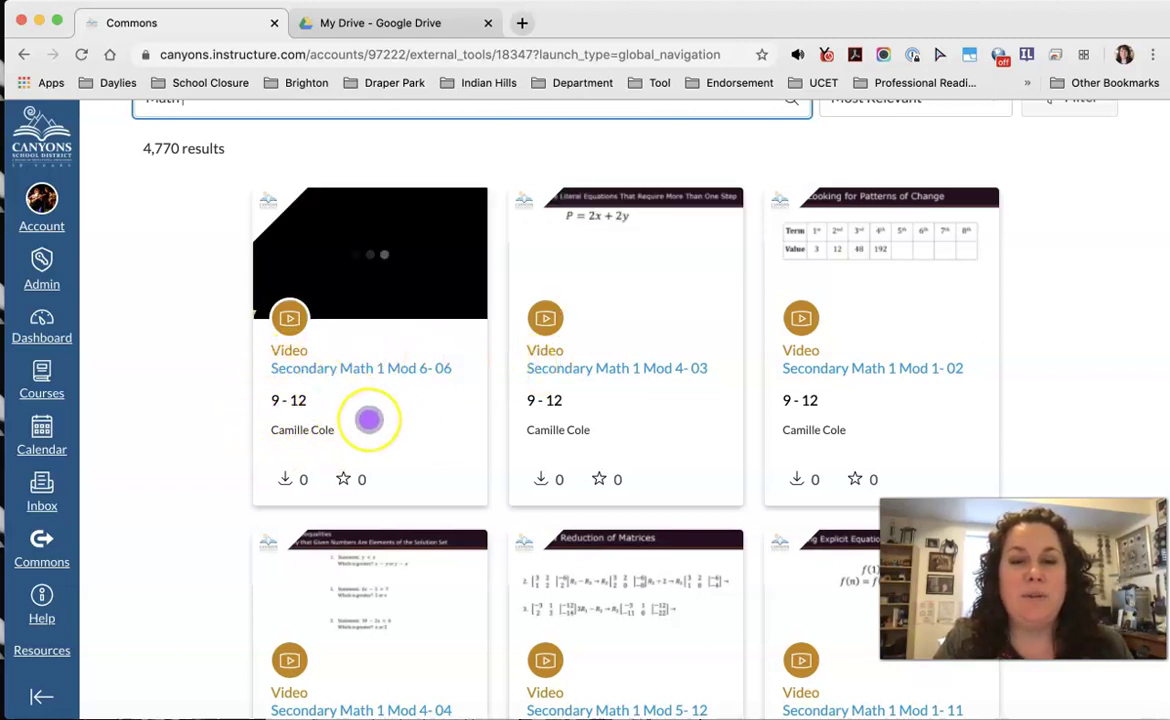
pyautogui.scroll(-9, 369, 420)
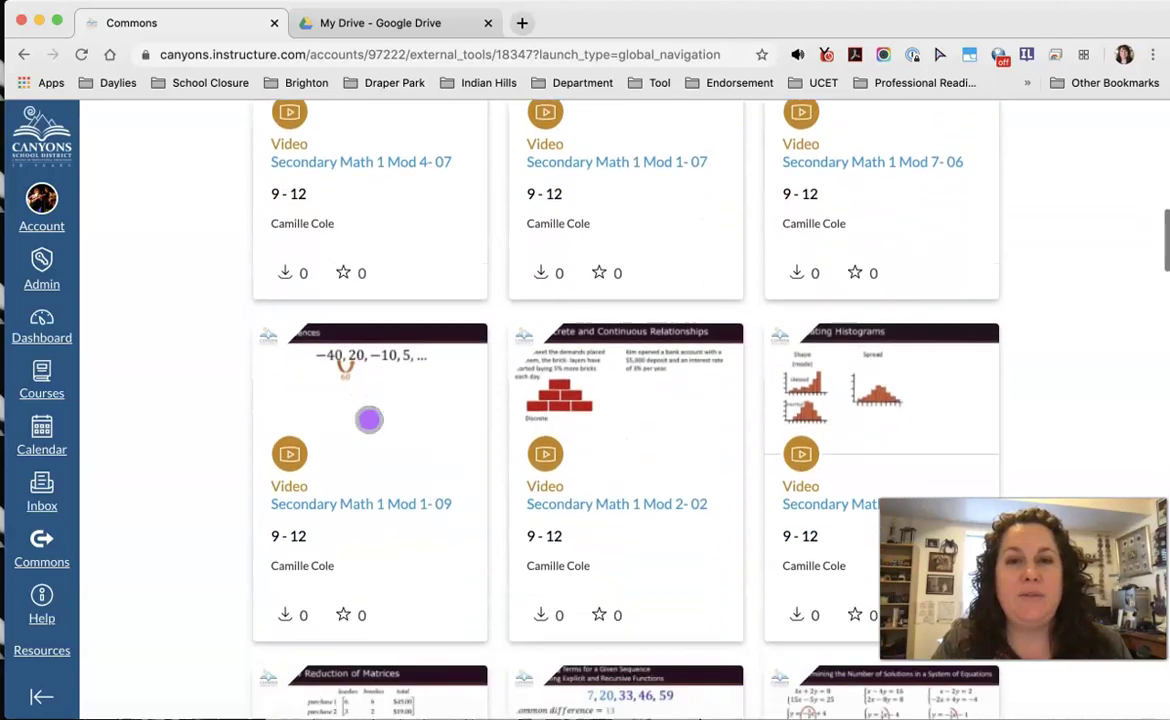
pyautogui.scroll(-10, 369, 420)
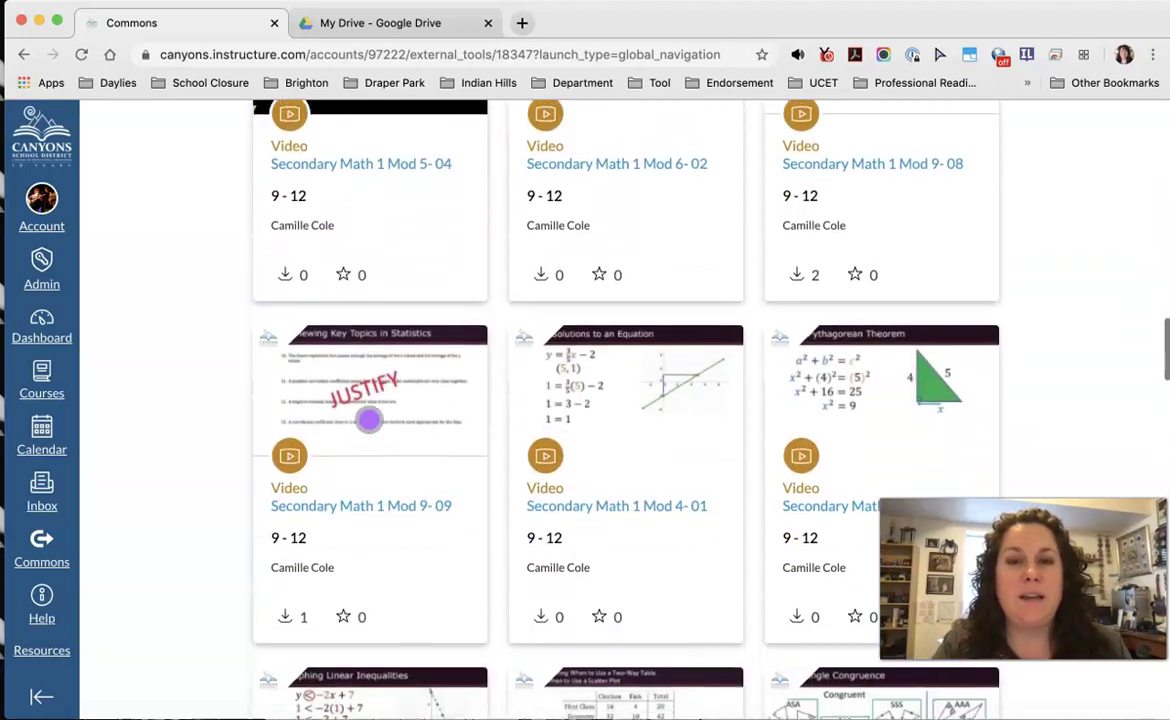
pyautogui.scroll(-11, 369, 420)
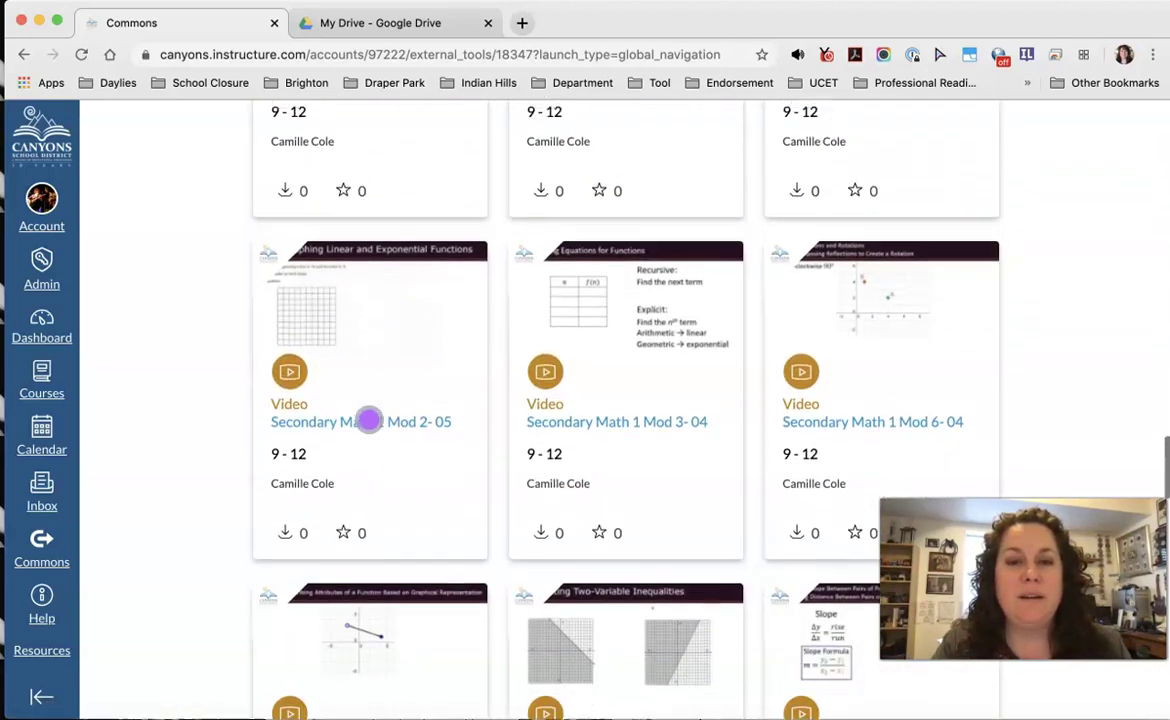
pyautogui.scroll(-8, 369, 420)
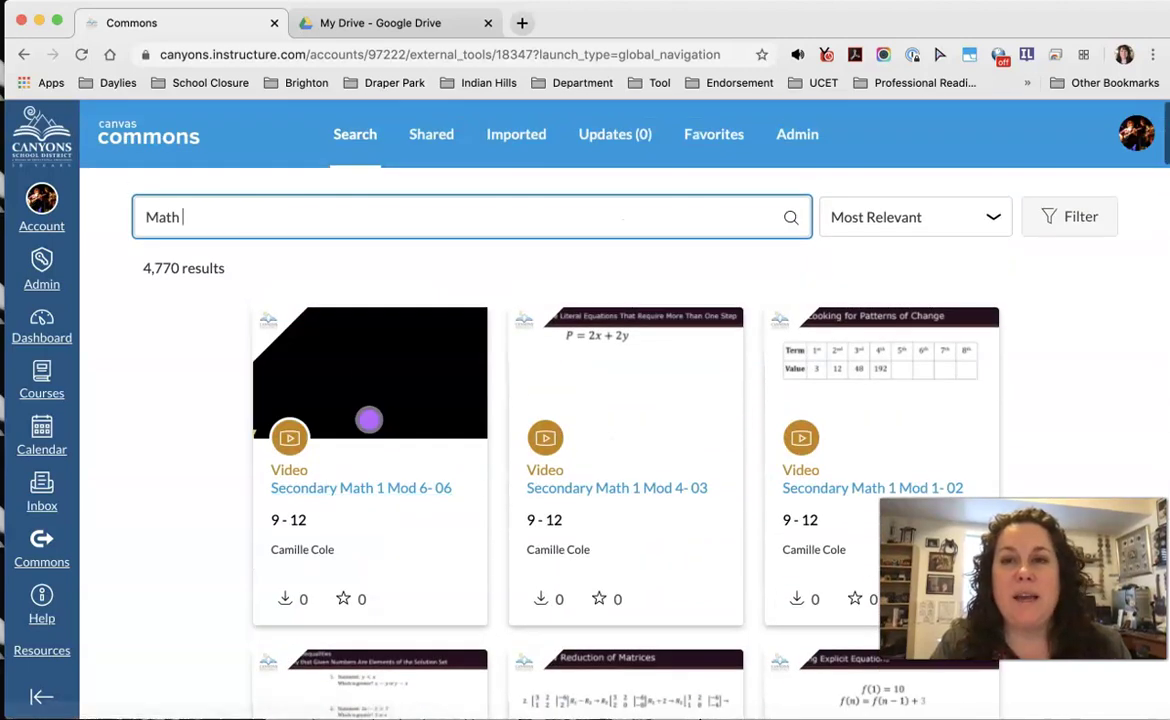
pyautogui.click(1084, 217)
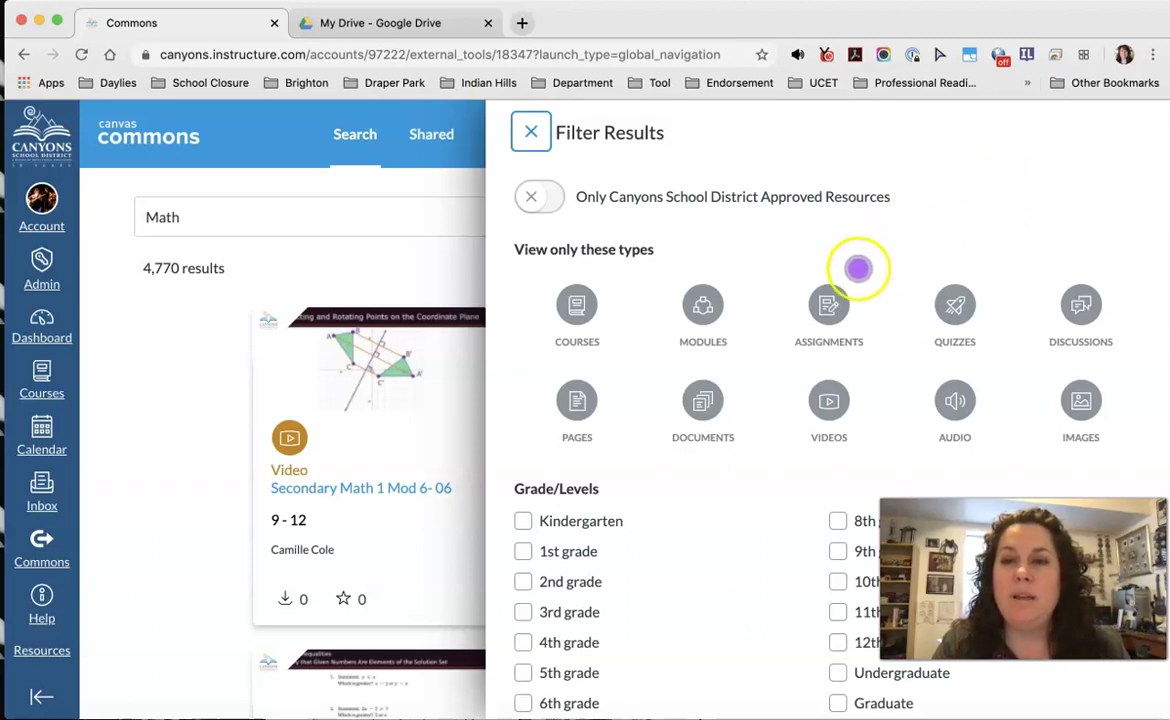
# Step: Filter the Commons results to Assignments, Quizzes and Videos
pyautogui.click(830, 300)
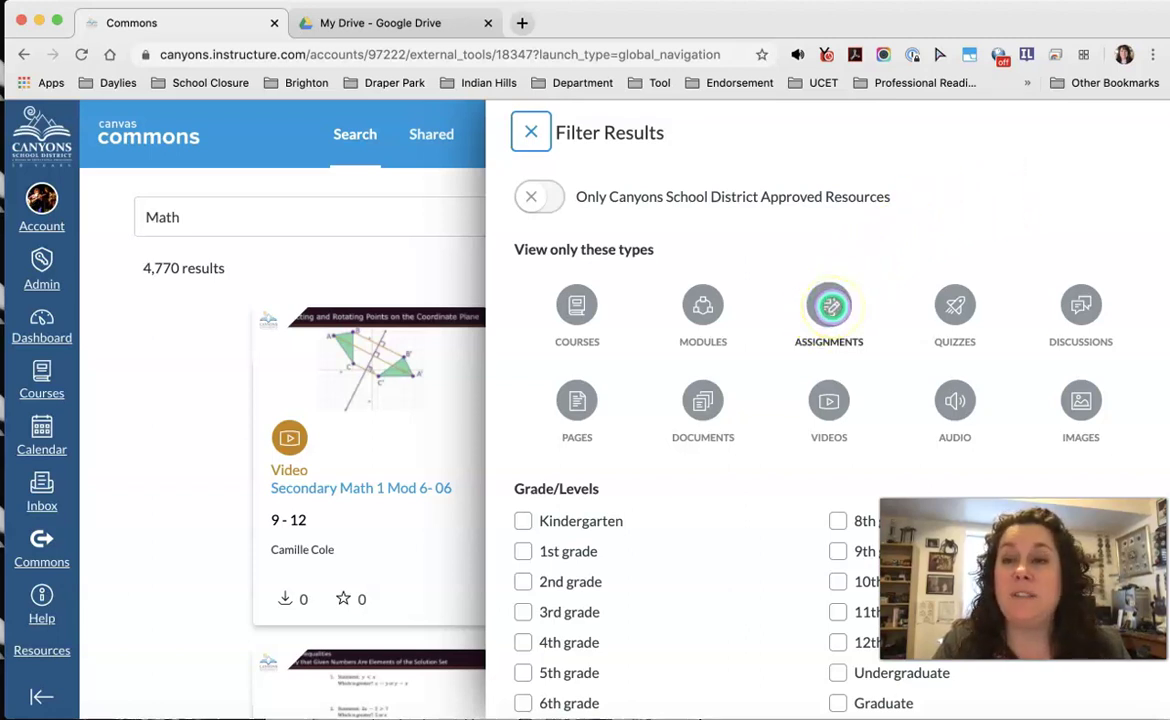
pyautogui.click(960, 300)
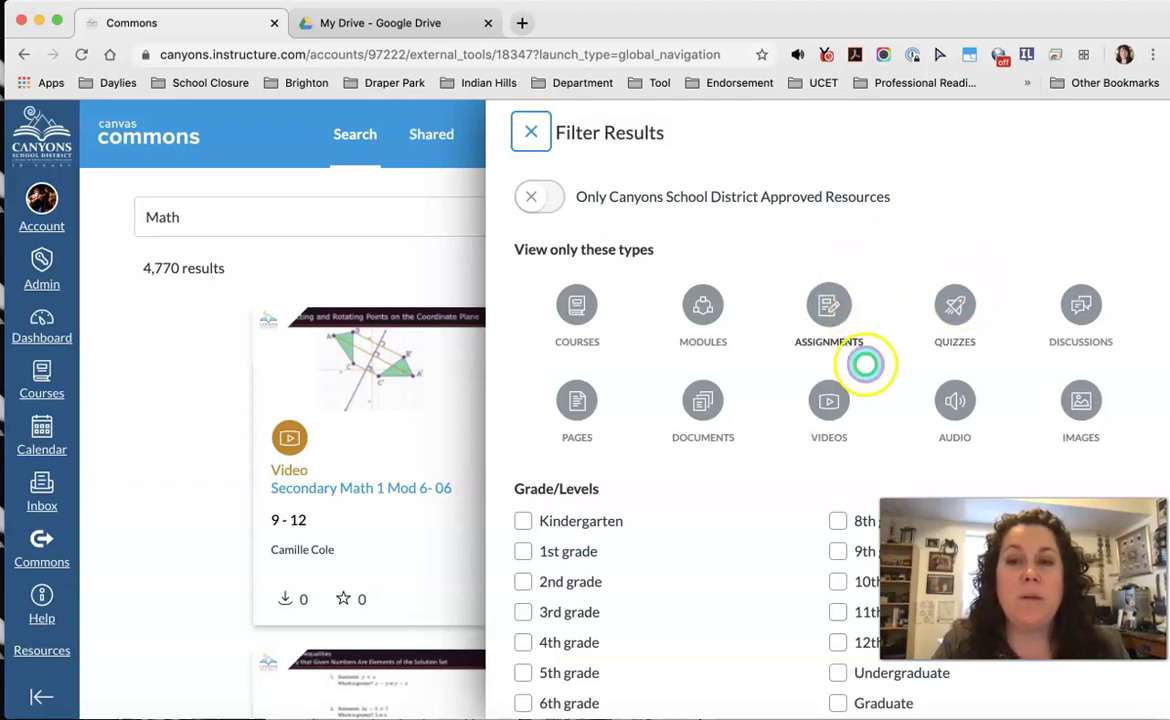
pyautogui.click(826, 401)
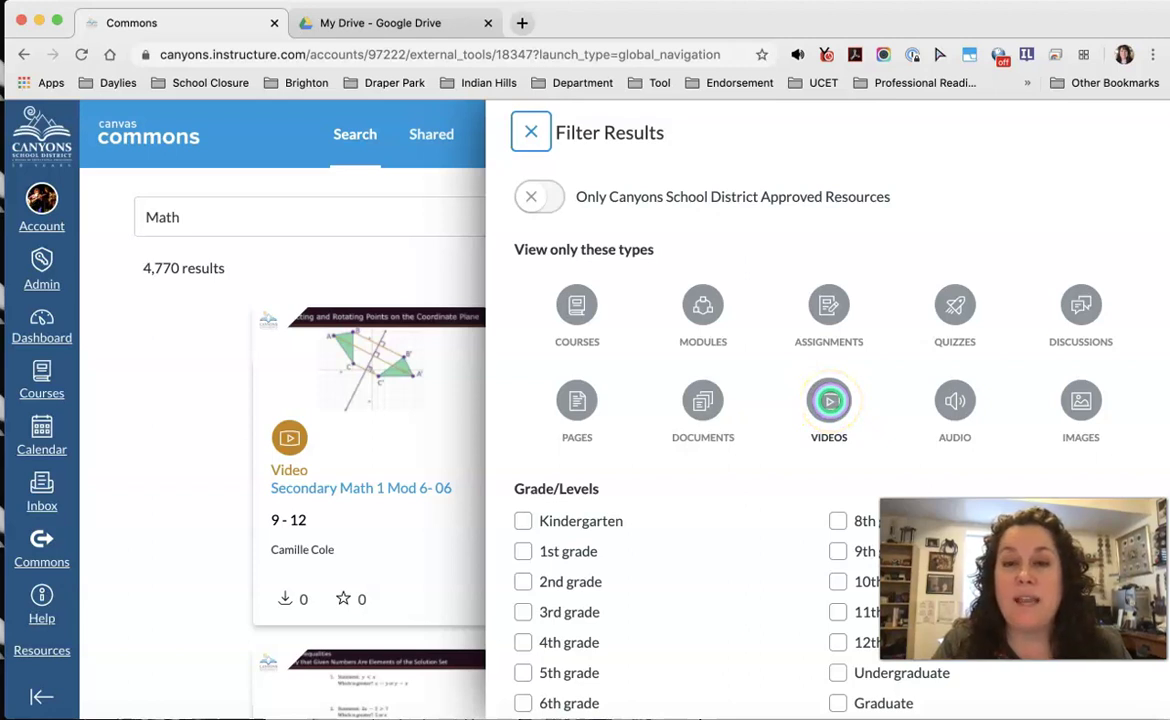
# Step: Review the grade and sharing filters, close the filter panel and select the Math search text
pyautogui.scroll(-3, 715, 475)
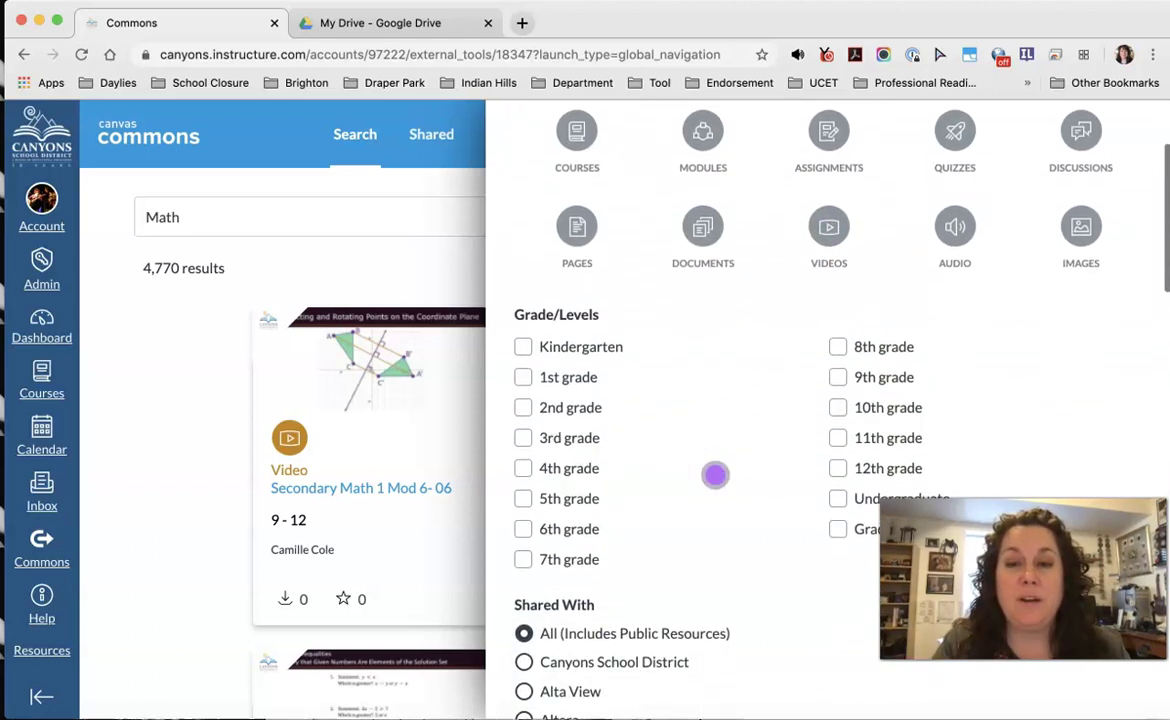
pyautogui.scroll(-8, 715, 475)
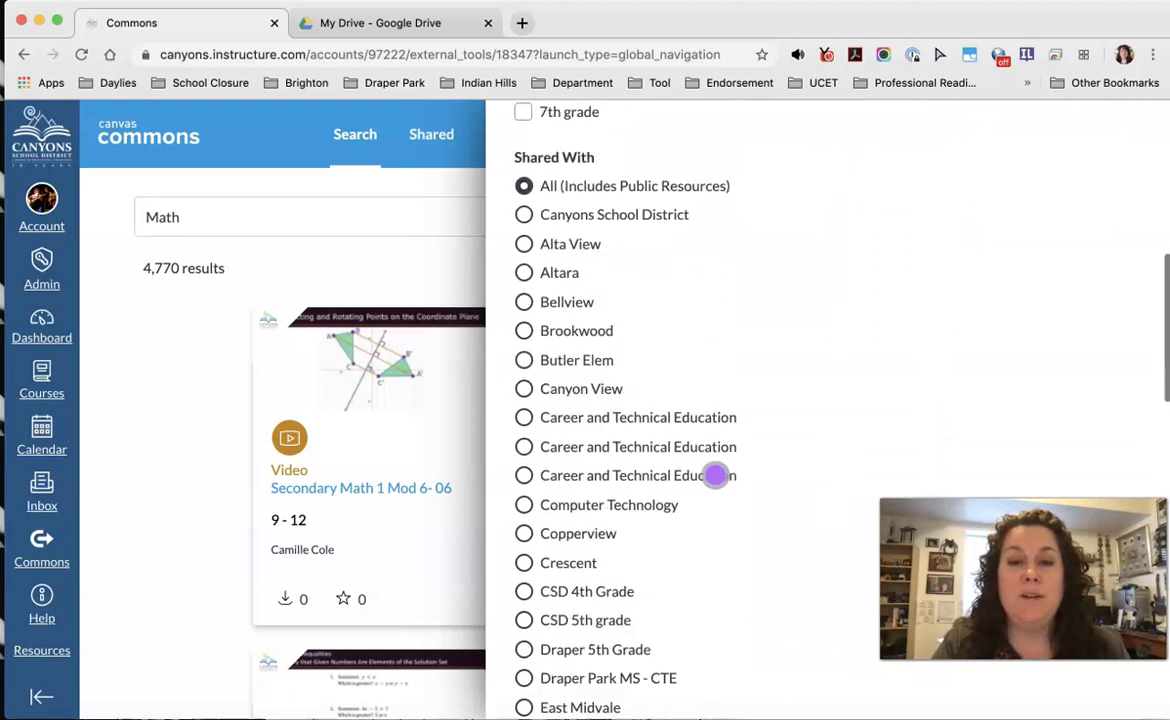
pyautogui.scroll(-20, 715, 475)
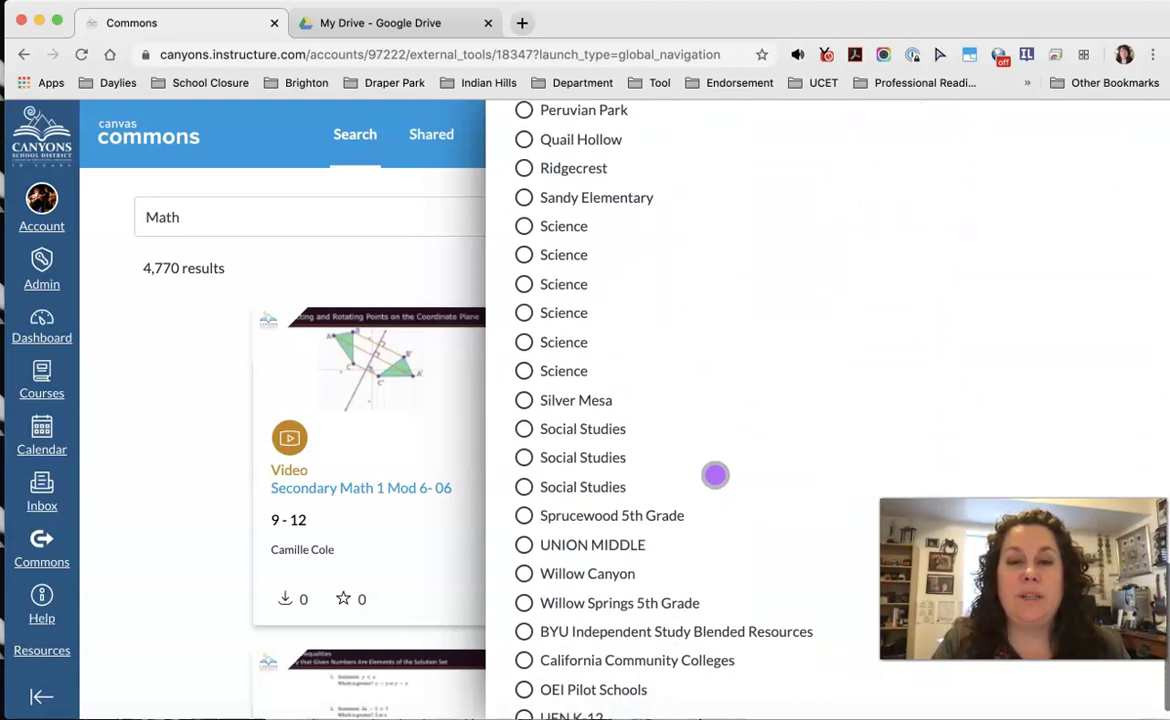
pyautogui.scroll(20, 715, 475)
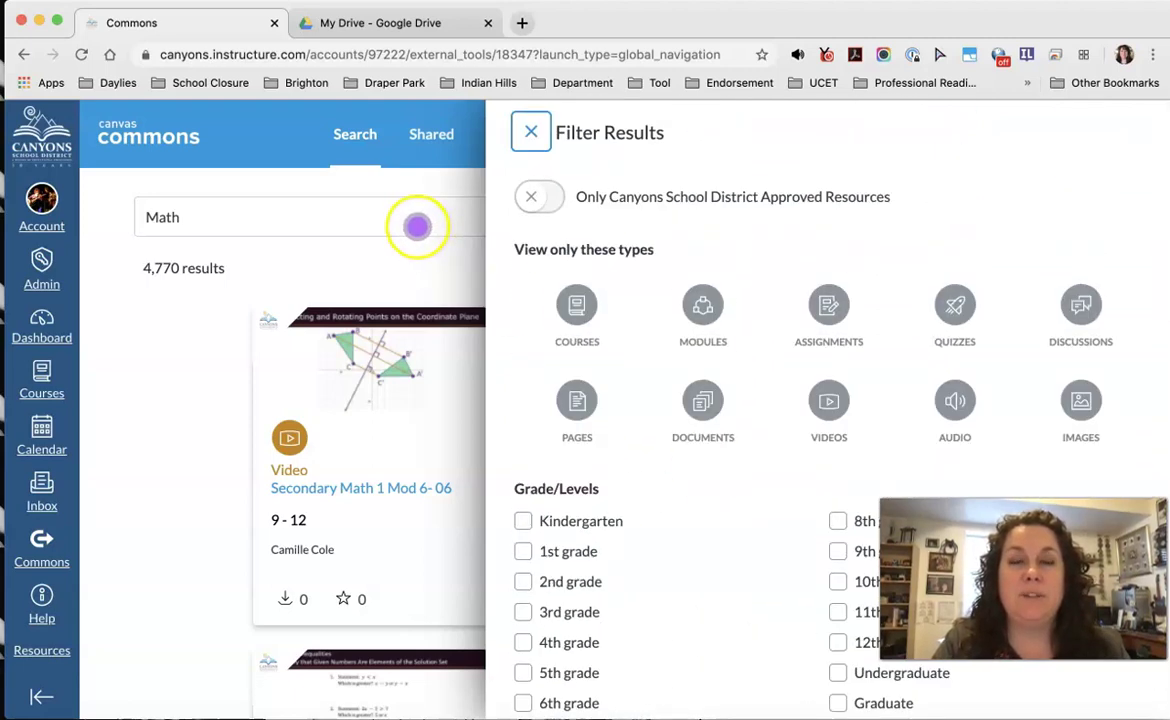
pyautogui.click(417, 227)
pyautogui.click(222, 217)
# Step: Replace the search with 'Special Education' and browse the 130 resulting resources
pyautogui.press('BackSpace')
pyautogui.press('BackSpace')
pyautogui.press('BackSpace')
pyautogui.press('BackSpace')
pyautogui.write('S')
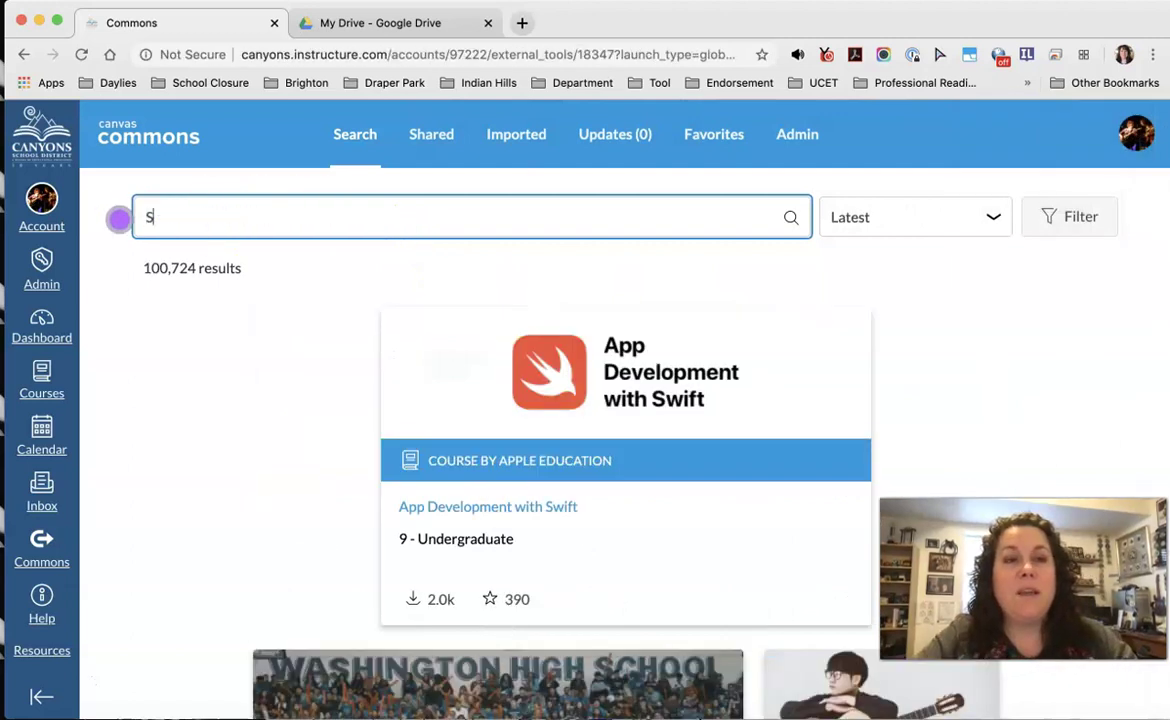
pyautogui.write('pecial')
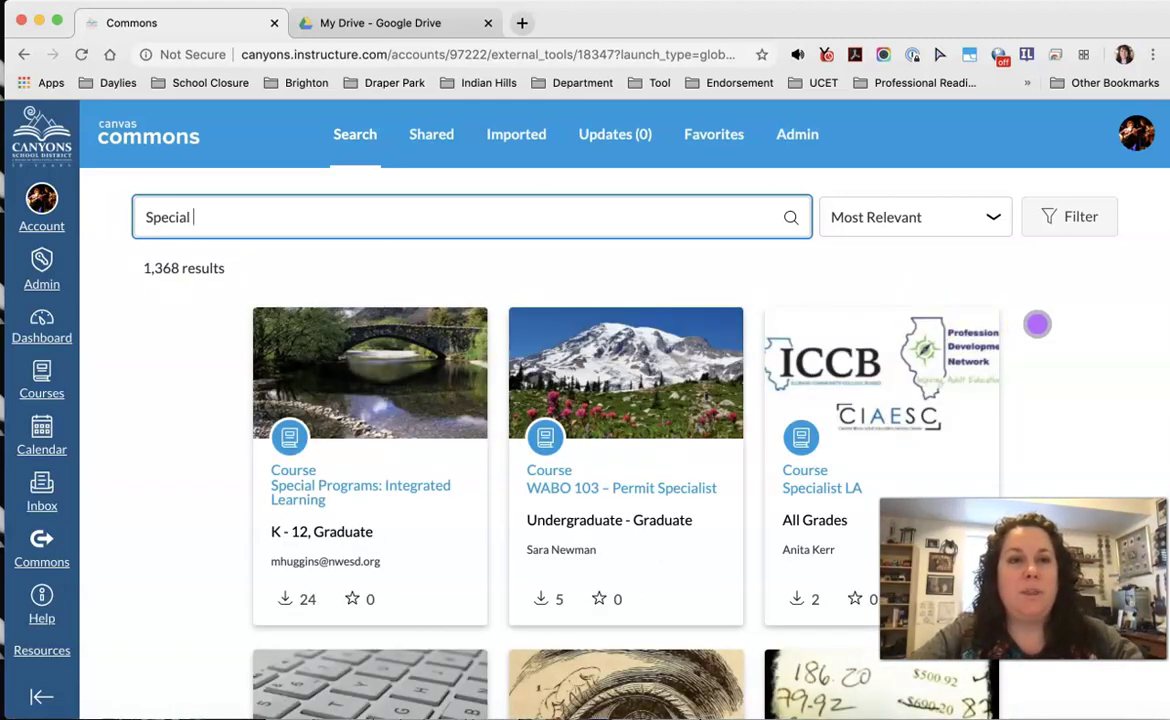
pyautogui.write('Education')
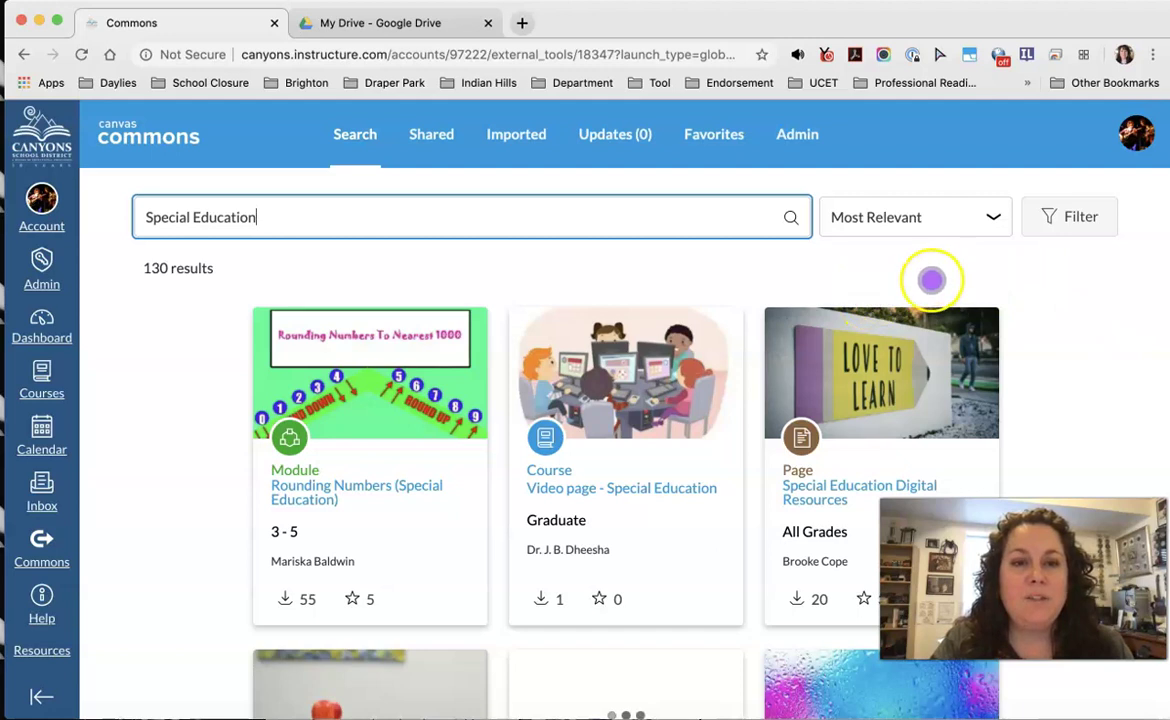
pyautogui.scroll(-8, 744, 270)
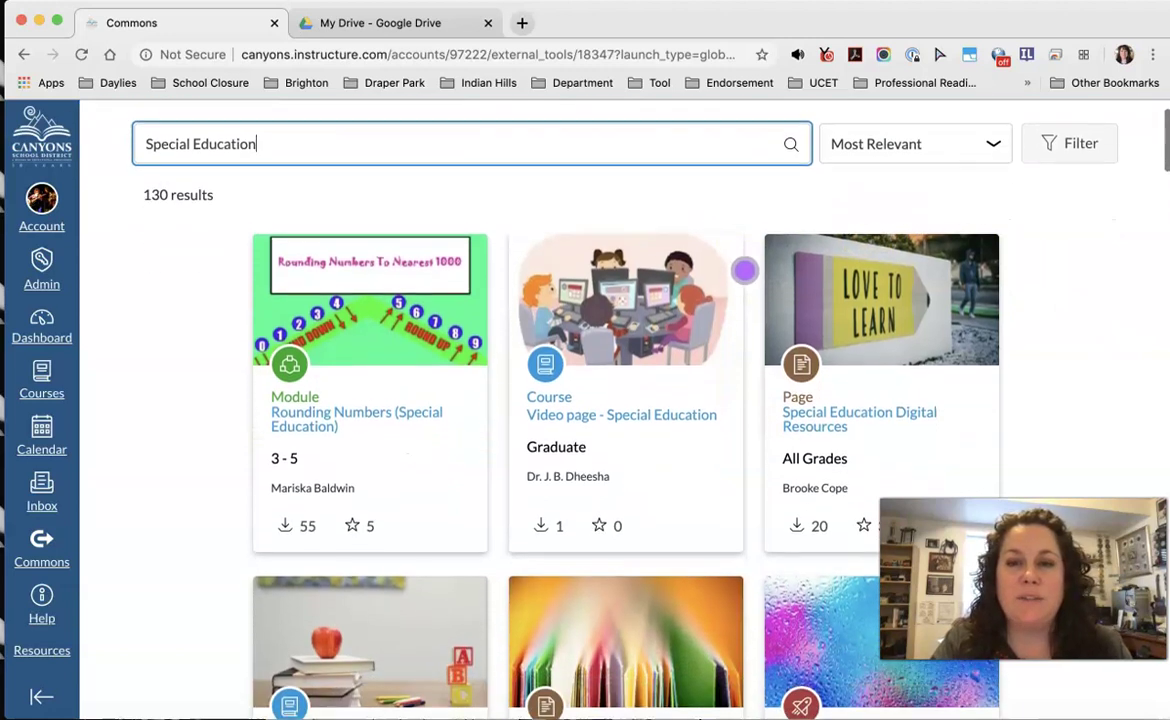
pyautogui.scroll(-3, 744, 270)
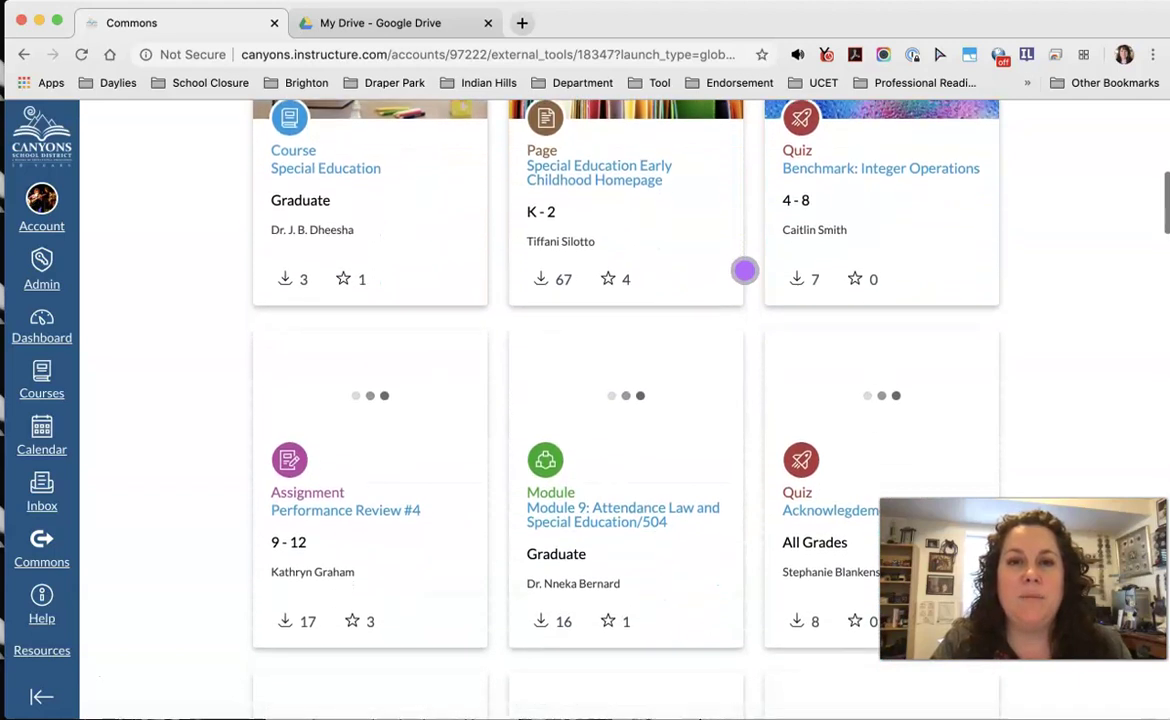
pyautogui.scroll(-2, 764, 306)
pyautogui.scroll(-7, 764, 306)
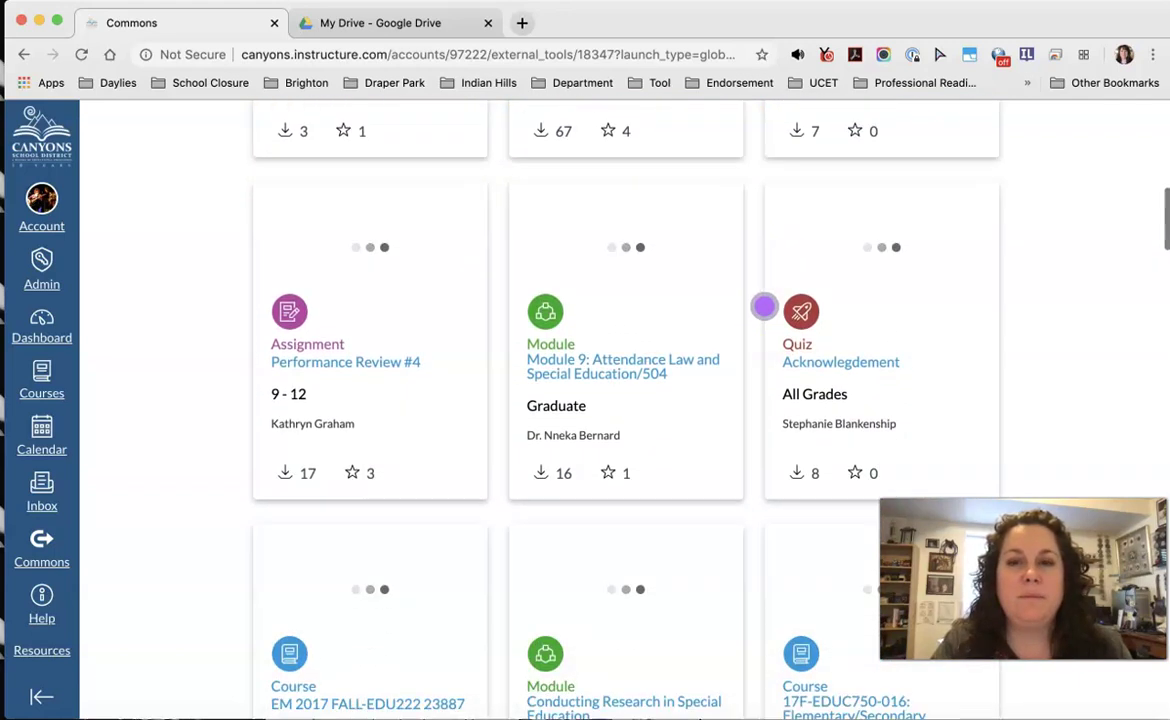
pyautogui.scroll(-6, 764, 306)
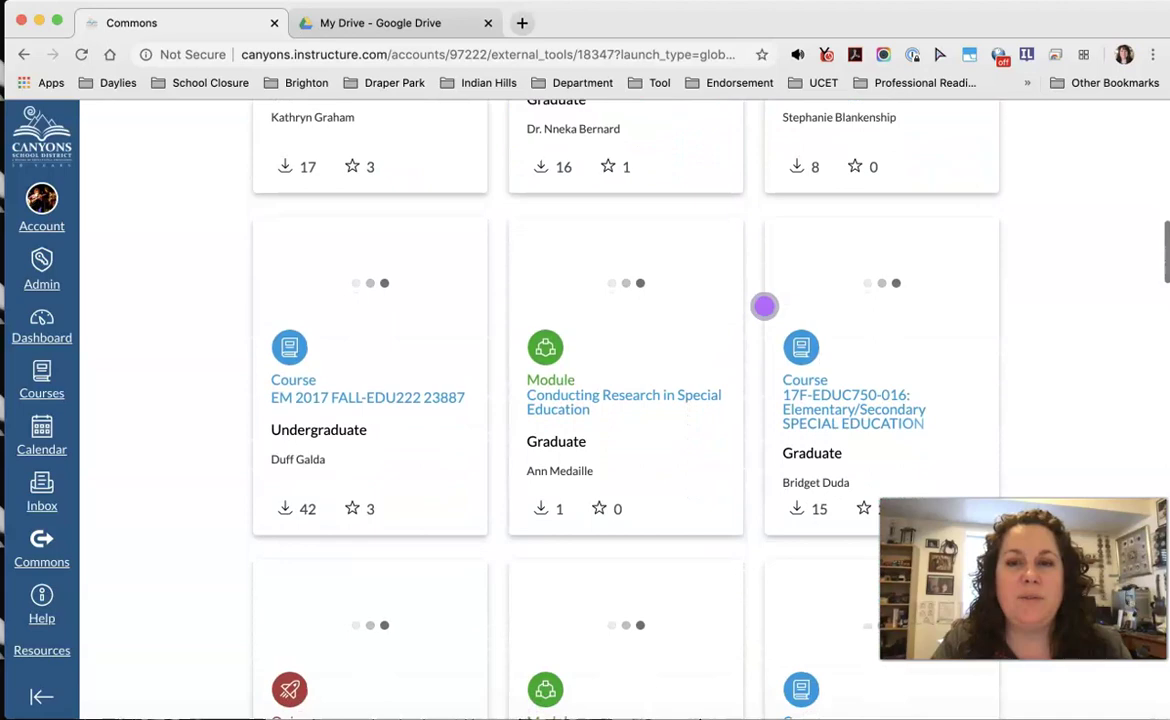
pyautogui.scroll(18, 764, 306)
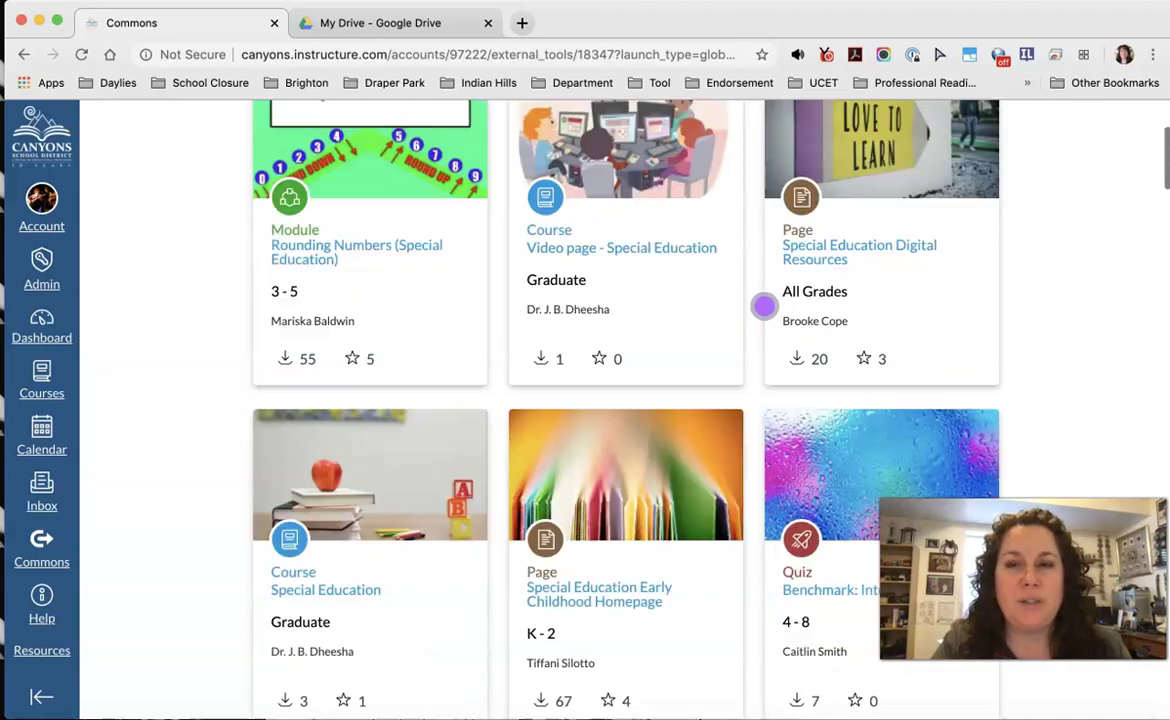
pyautogui.click(1108, 306)
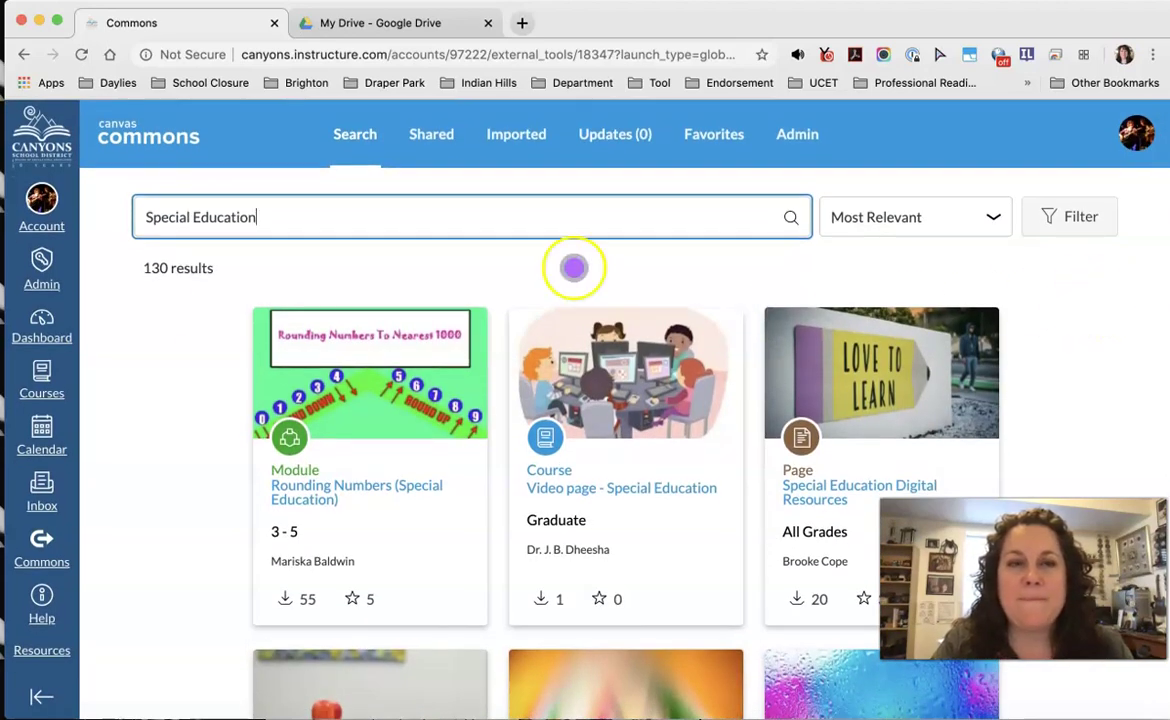
# Step: Return to the Canvas dashboard via the global navigation
pyautogui.click(42, 326)
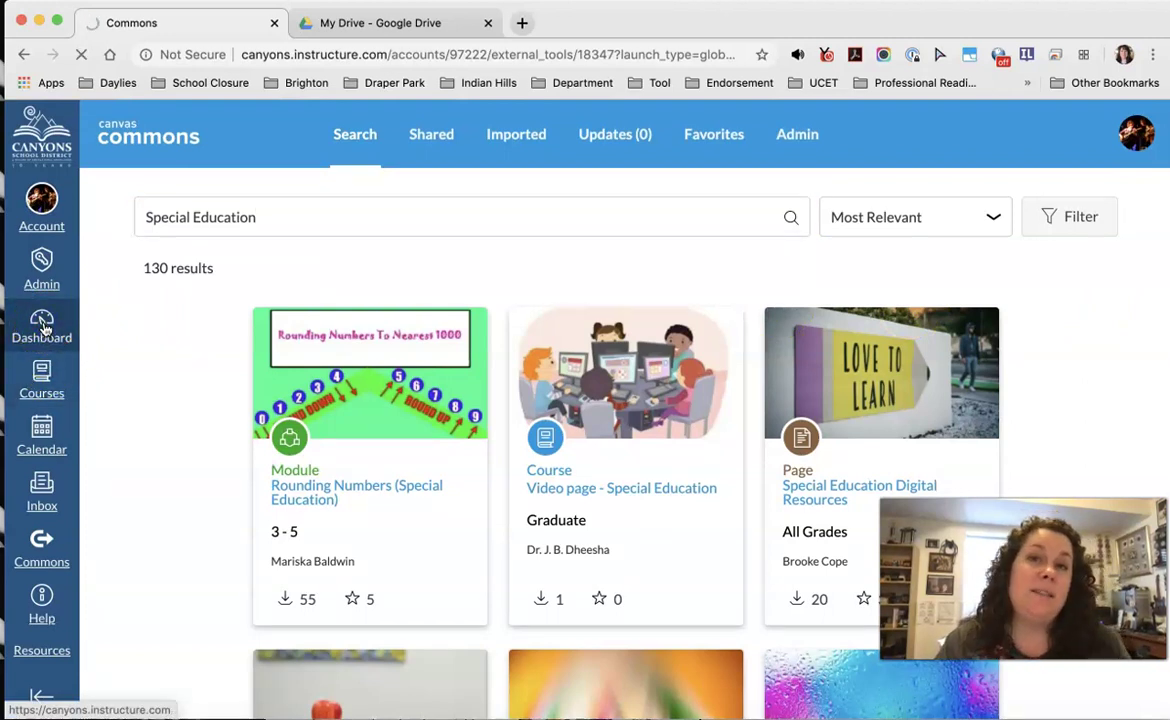